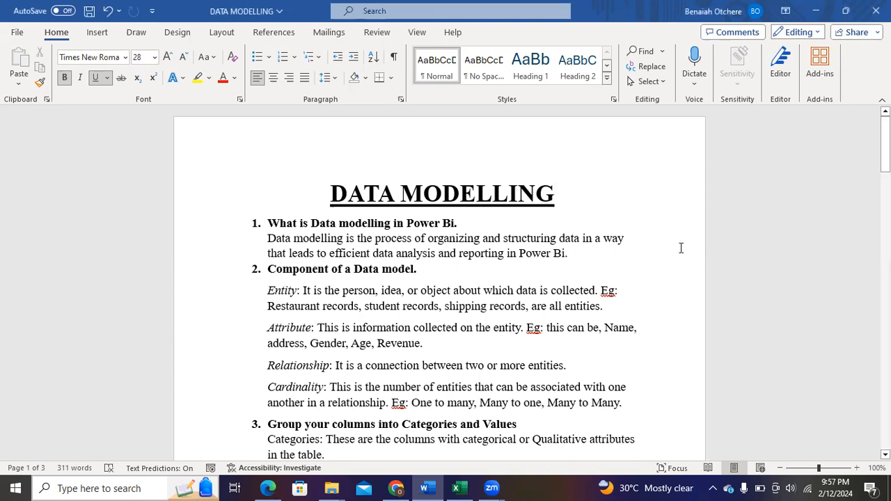
# Compare the data model component definitions in the Word notes with the columns of the Student Data workbook in Excel
pyautogui.moveTo(885, 139)
pyautogui.mouseDown()
pyautogui.moveTo(885, 396)
pyautogui.moveTo(885, 142)
pyautogui.mouseUp()
pyautogui.click(458, 487)
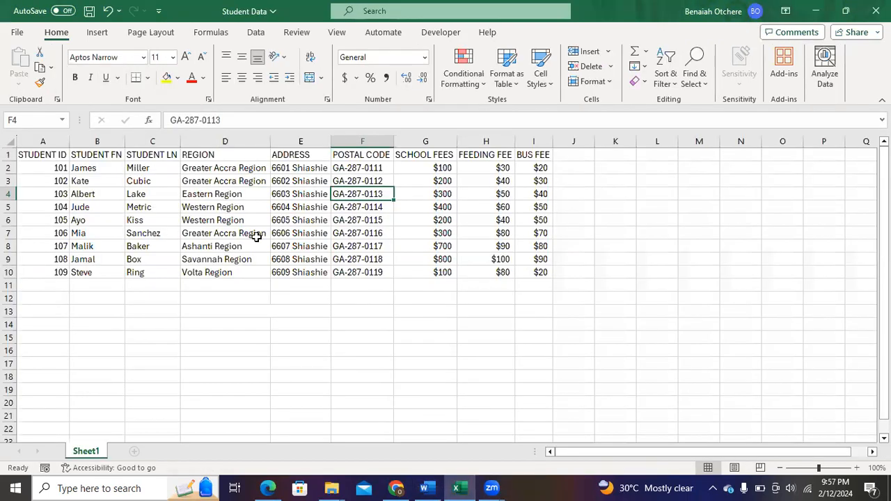
pyautogui.click(293, 256)
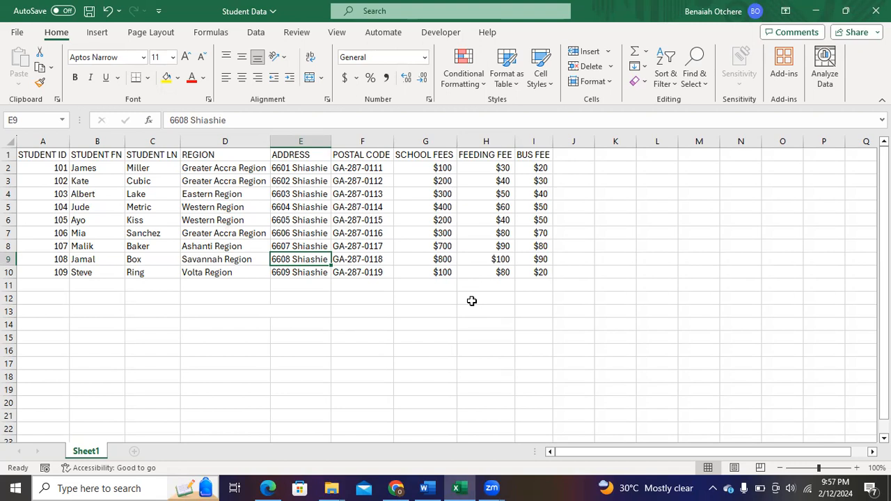
pyautogui.click(427, 488)
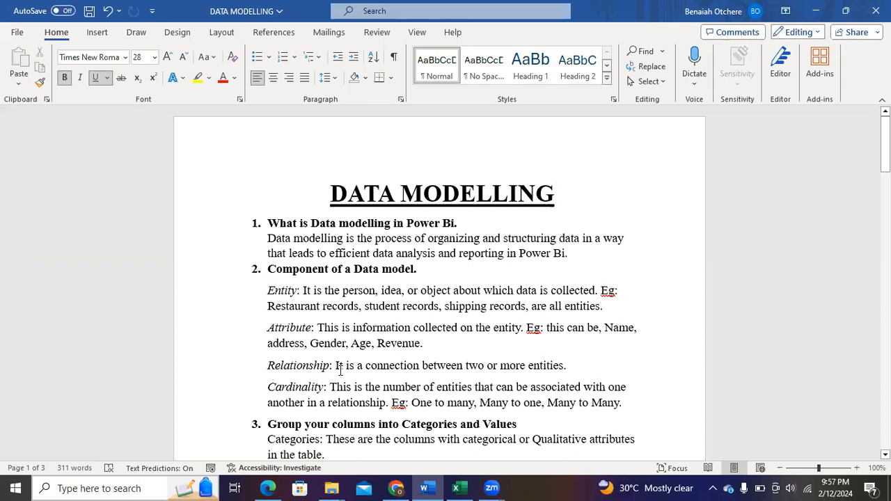
pyautogui.click(457, 487)
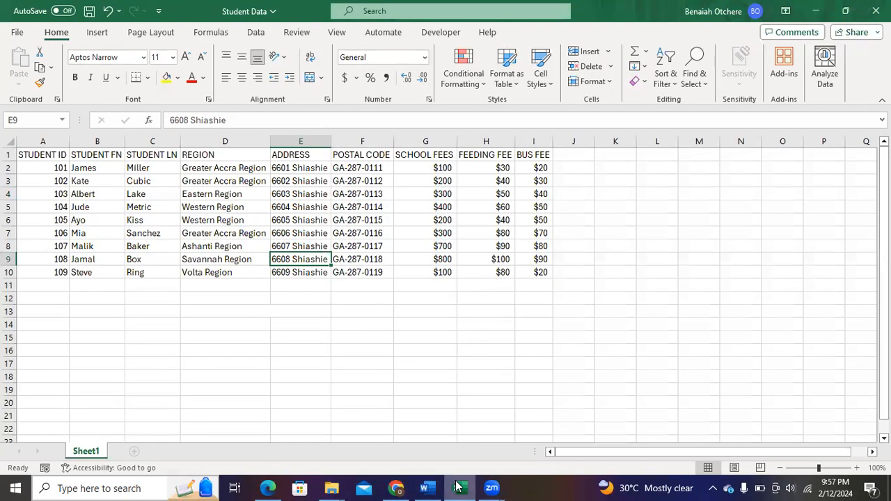
pyautogui.click(456, 487)
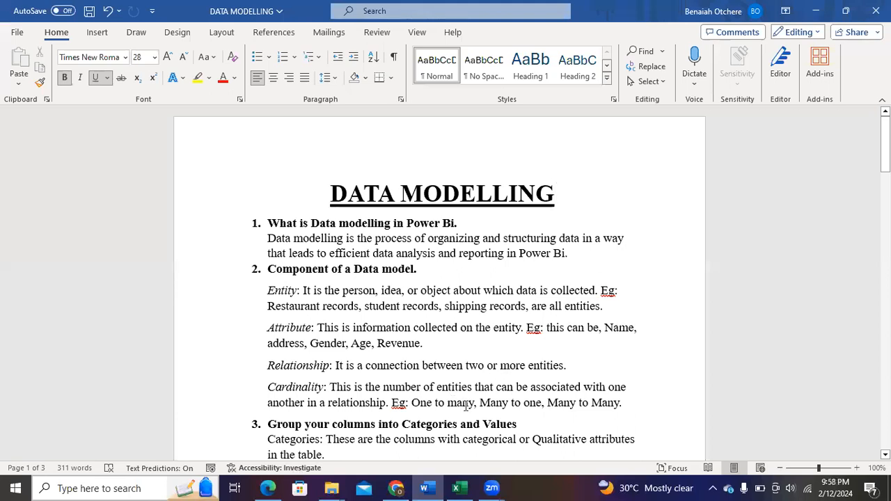
pyautogui.click(437, 486)
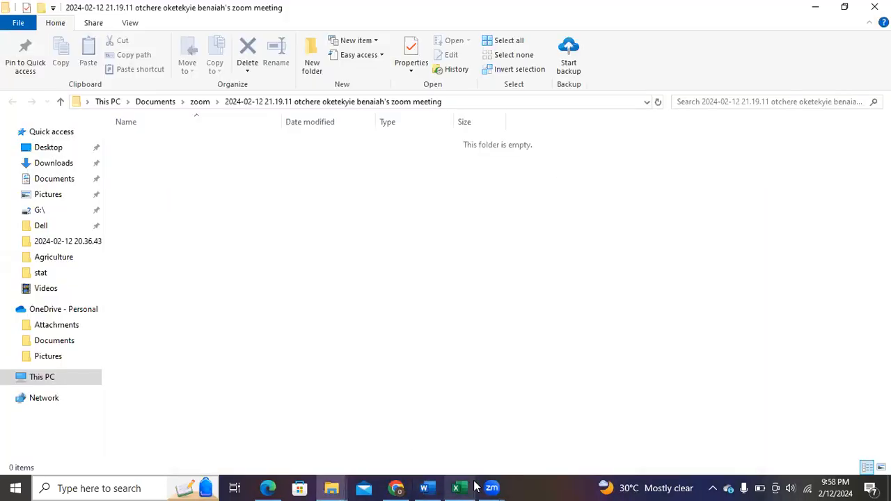
pyautogui.click(452, 486)
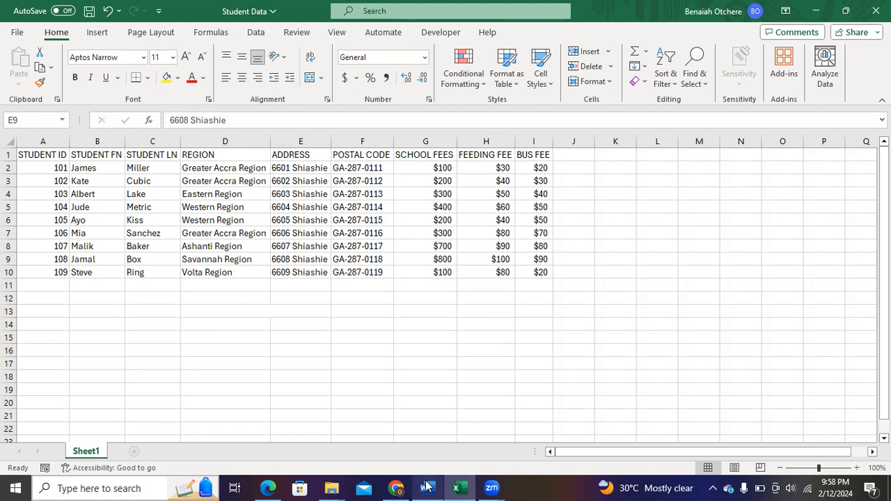
# Switch to the DATA MODELLING document in Word and read the sections on categories, values, fact tables and dimension tables
pyautogui.moveTo(425, 487)
pyautogui.click(399, 431)
pyautogui.moveTo(885, 143); pyautogui.dragTo(885, 153)
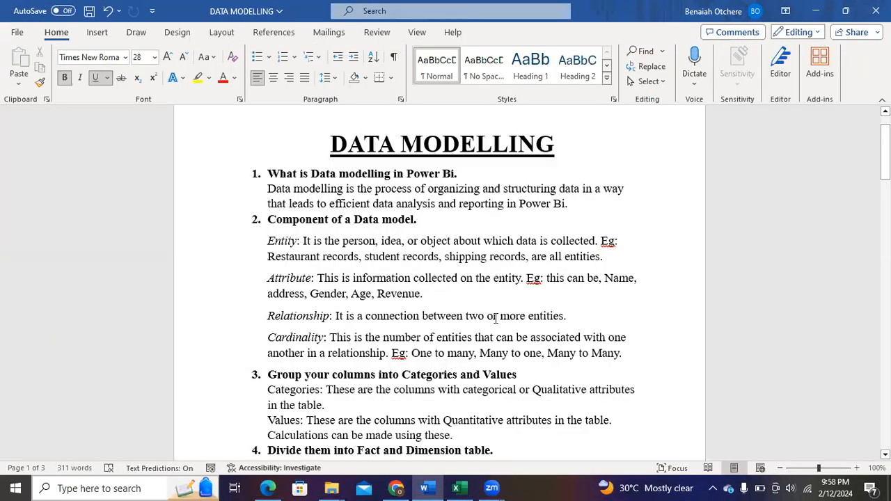
pyautogui.moveTo(885, 149); pyautogui.dragTo(885, 188)
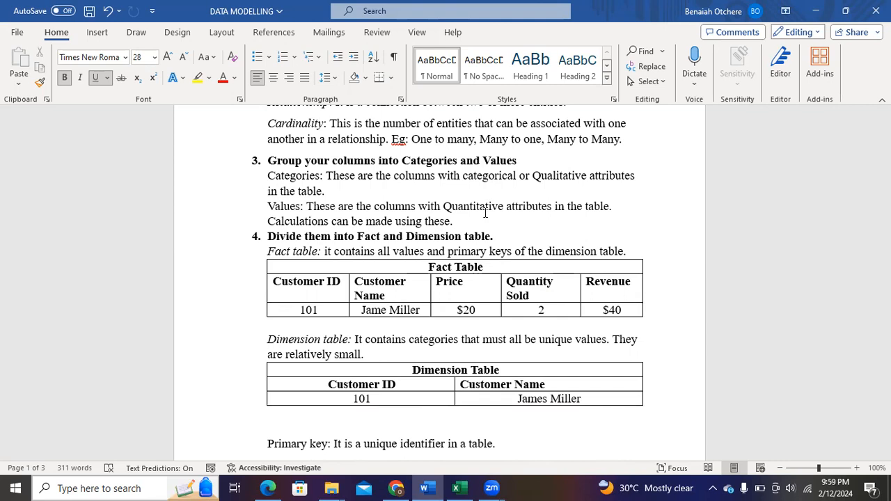
# Switch to the Student Data workbook in Excel and undo the clearing of the column classification and table layout in rows 12 to 18
pyautogui.click(458, 488)
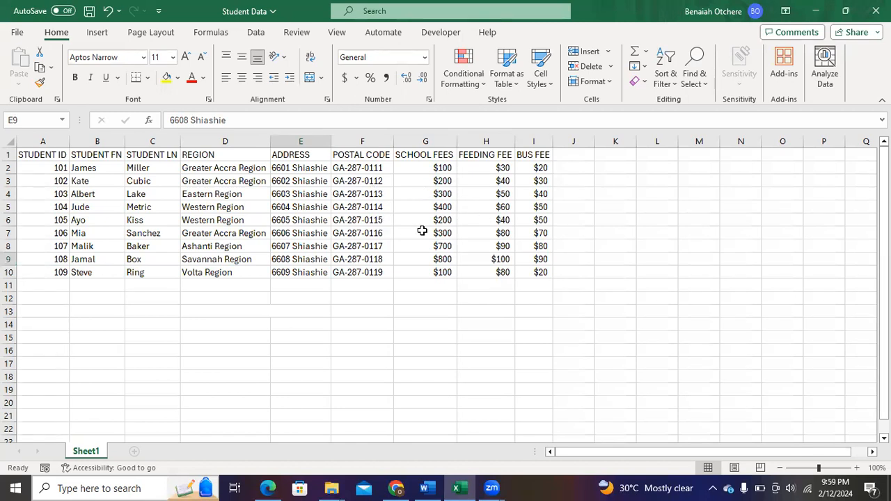
pyautogui.hotkey('ctrl', 'z')
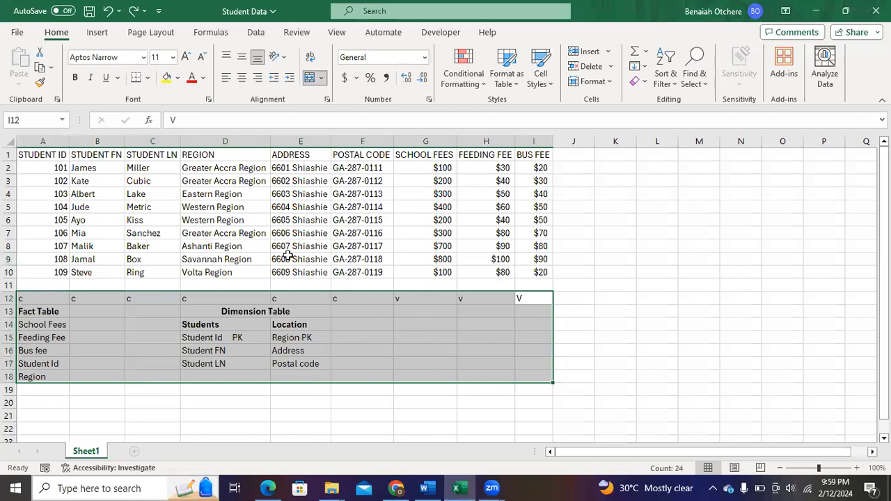
pyautogui.click(233, 355)
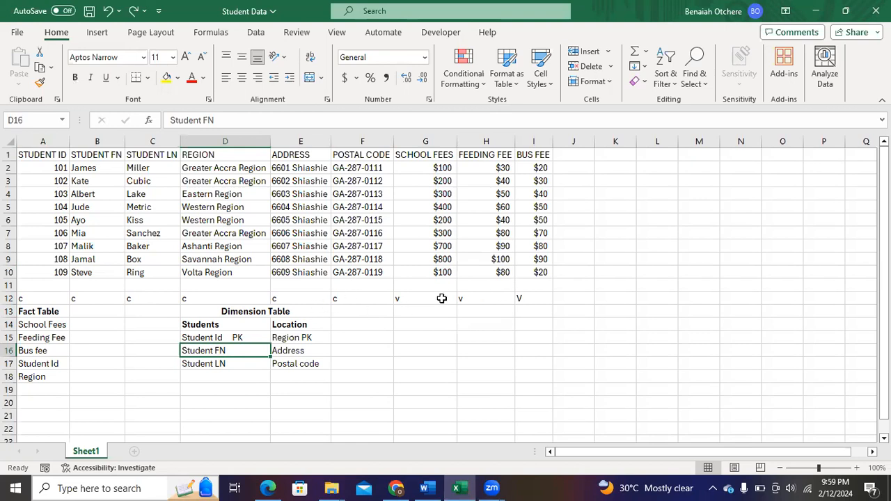
# Compare the Word notes on fact tables, dimension tables, primary keys and foreign keys with the table layout and Region PK cell in Excel
pyautogui.click(424, 488)
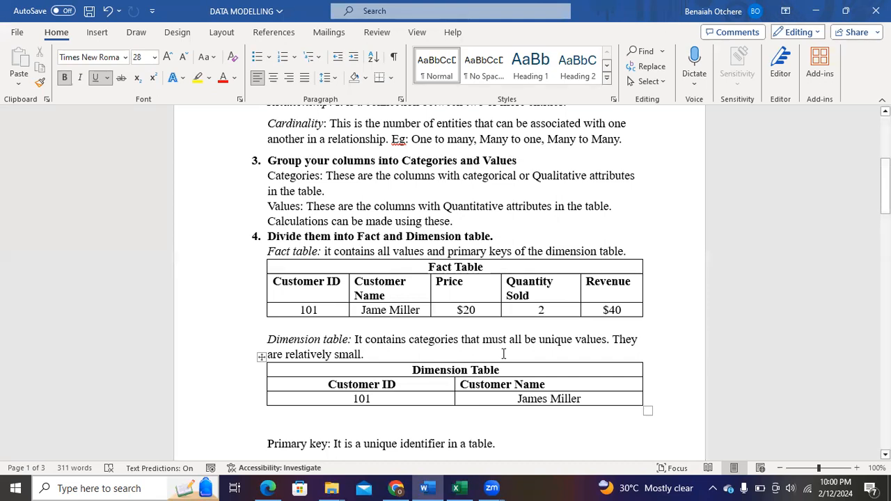
pyautogui.click(456, 487)
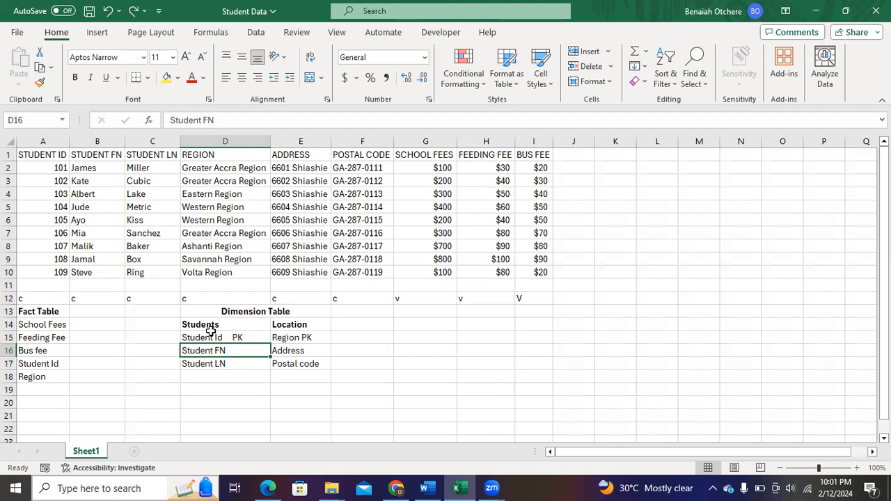
pyautogui.click(425, 488)
pyautogui.scroll(-3, 446, 278)
pyautogui.scroll(-4, 445, 278)
pyautogui.scroll(3, 446, 278)
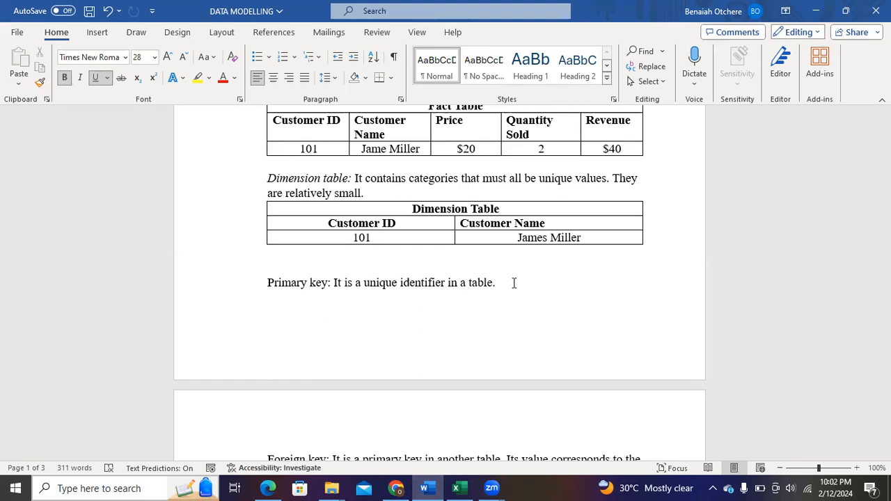
pyautogui.scroll(-2, 602, 308)
pyautogui.scroll(-1, 386, 274)
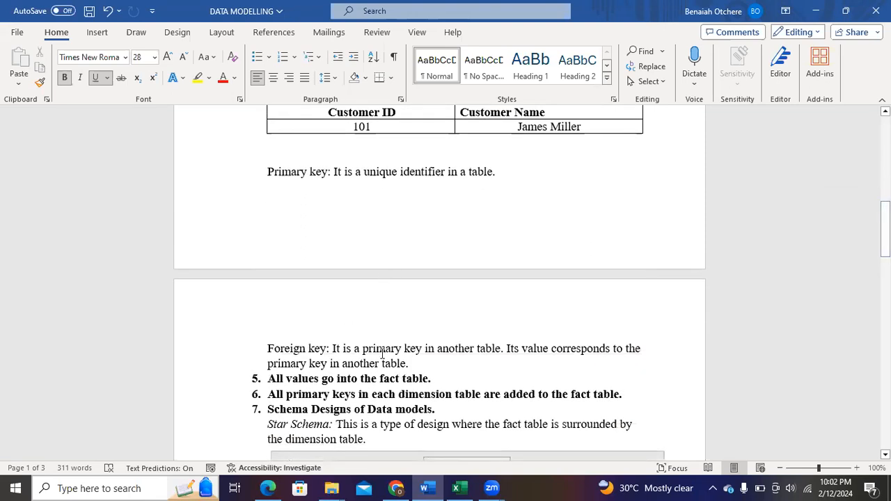
pyautogui.click(452, 488)
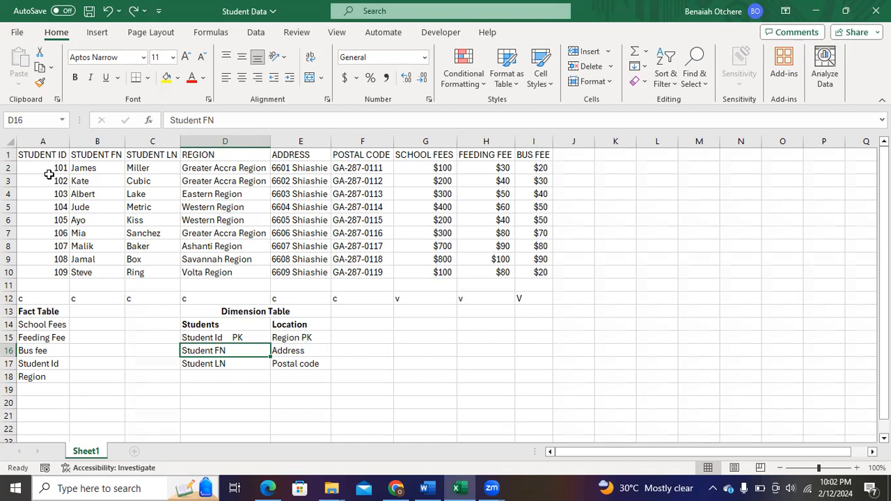
pyautogui.click(288, 339)
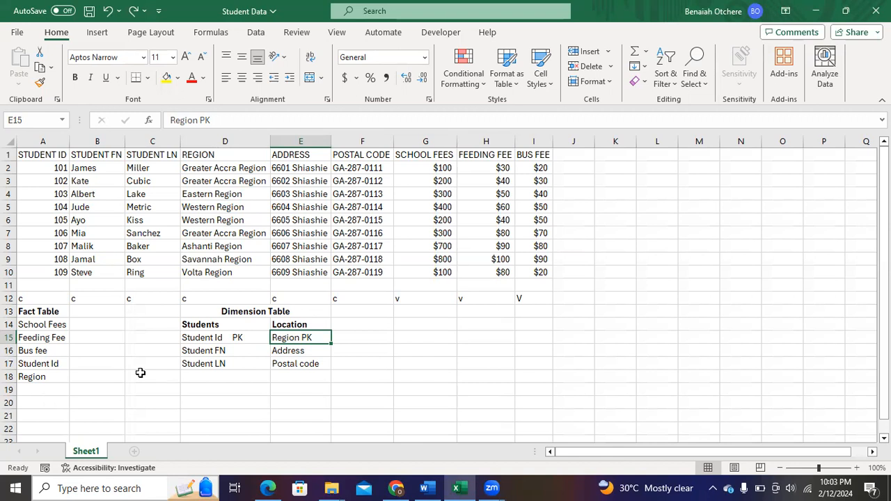
# Switch back to the Word notes and examine the Star Schema and Snowflake Schema descriptions and their diagrams
pyautogui.click(427, 488)
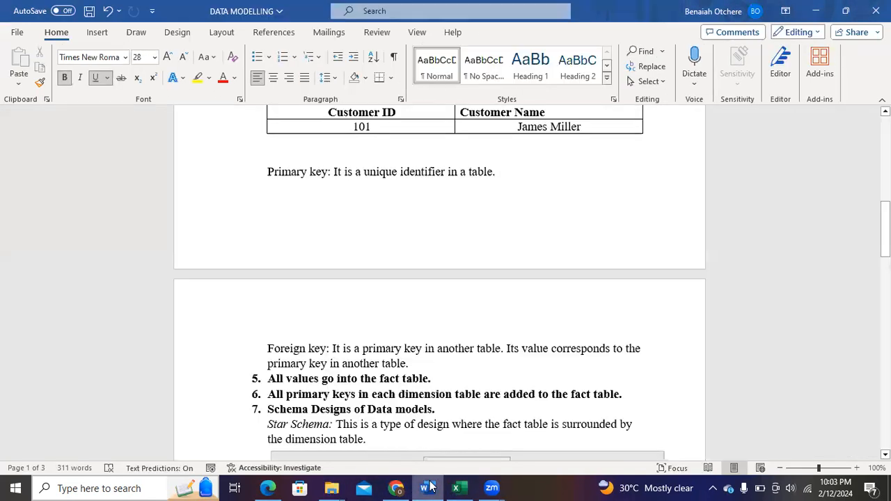
pyautogui.moveTo(885, 226); pyautogui.dragTo(885, 244)
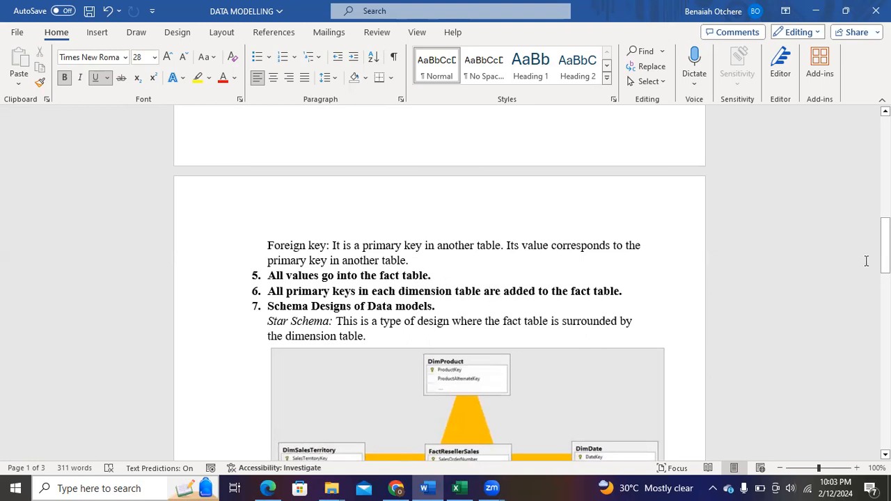
pyautogui.moveTo(885, 251); pyautogui.dragTo(885, 271)
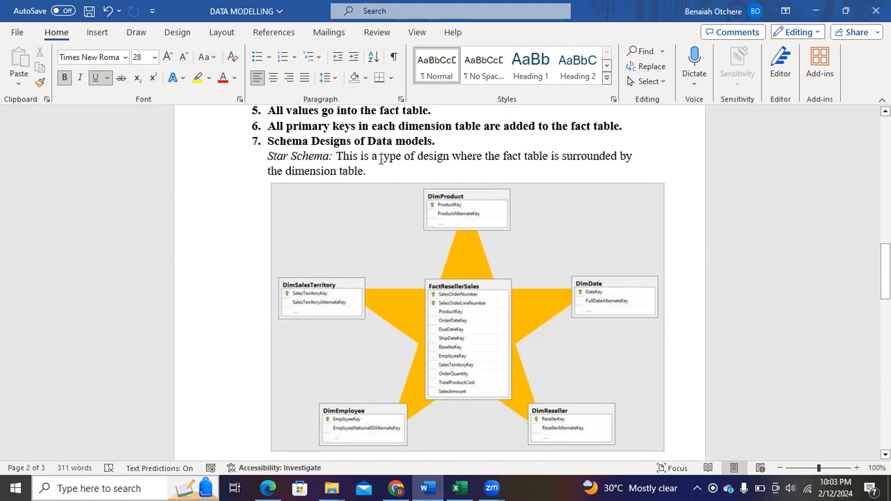
pyautogui.moveTo(884, 271)
pyautogui.mouseDown()
pyautogui.moveTo(884, 327)
pyautogui.moveTo(422, 243)
pyautogui.moveTo(612, 313)
pyautogui.moveTo(834, 329)
pyautogui.moveTo(884, 323)
pyautogui.moveTo(884, 255)
pyautogui.mouseUp()
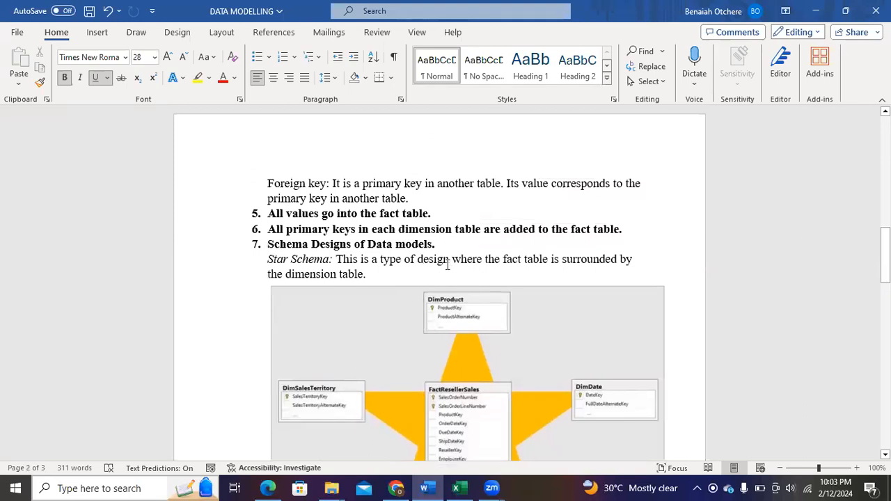
pyautogui.moveTo(884, 255); pyautogui.dragTo(885, 281)
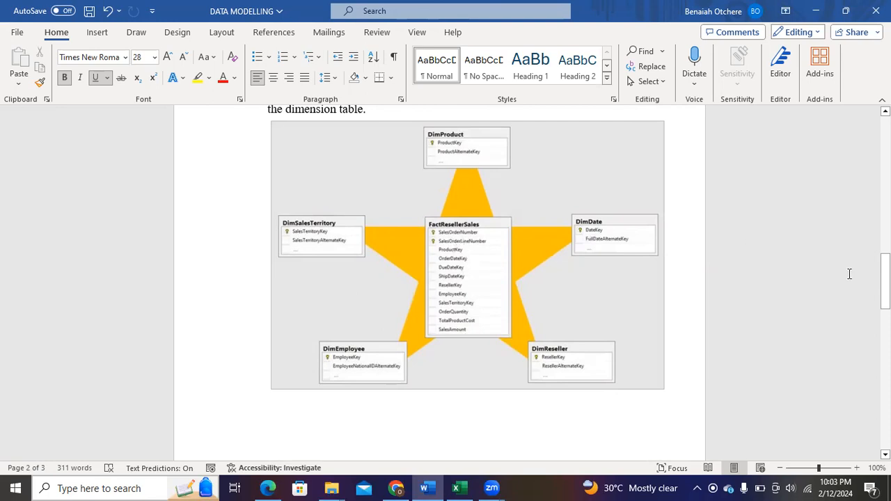
pyautogui.moveTo(884, 279); pyautogui.dragTo(884, 348)
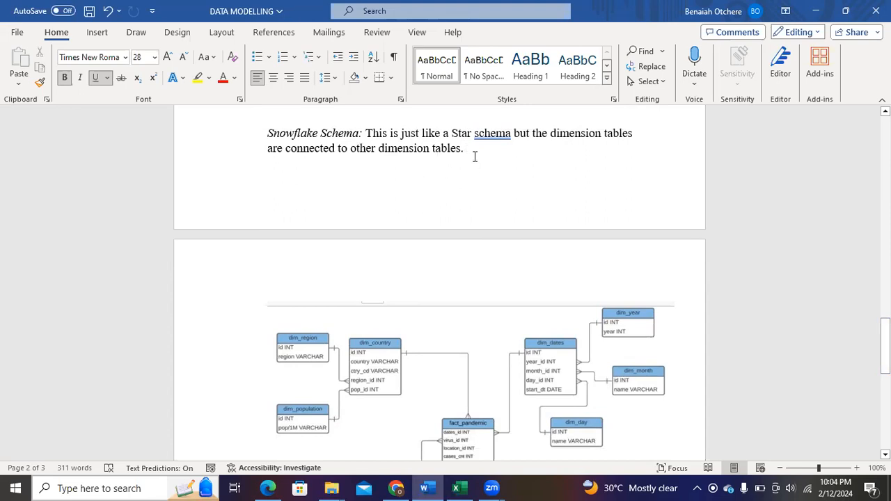
pyautogui.moveTo(884, 346); pyautogui.dragTo(885, 372)
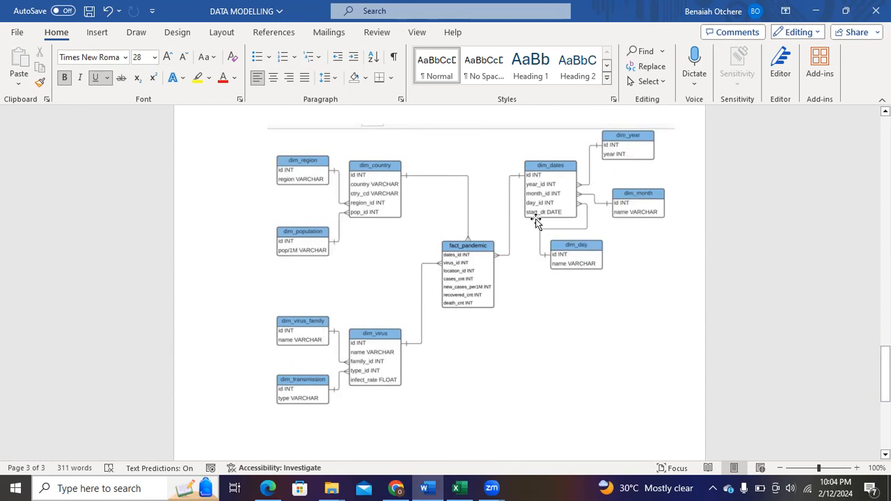
pyautogui.moveTo(885, 376); pyautogui.dragTo(885, 265)
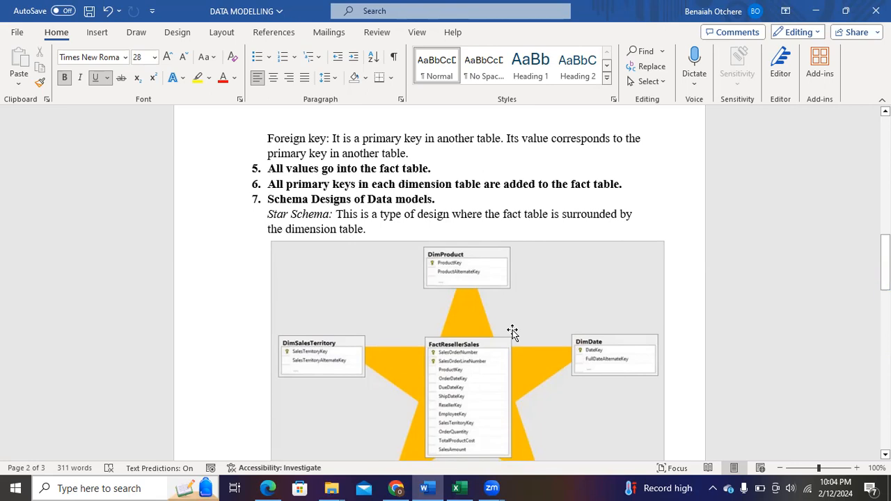
# Find and launch Power BI Desktop, and dismiss its start screen to reach the blank report
pyautogui.click(126, 489)
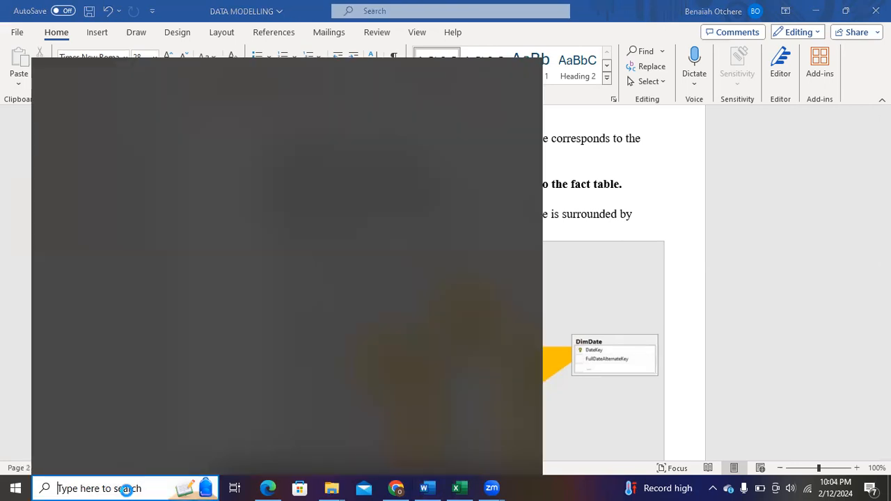
pyautogui.write('po')
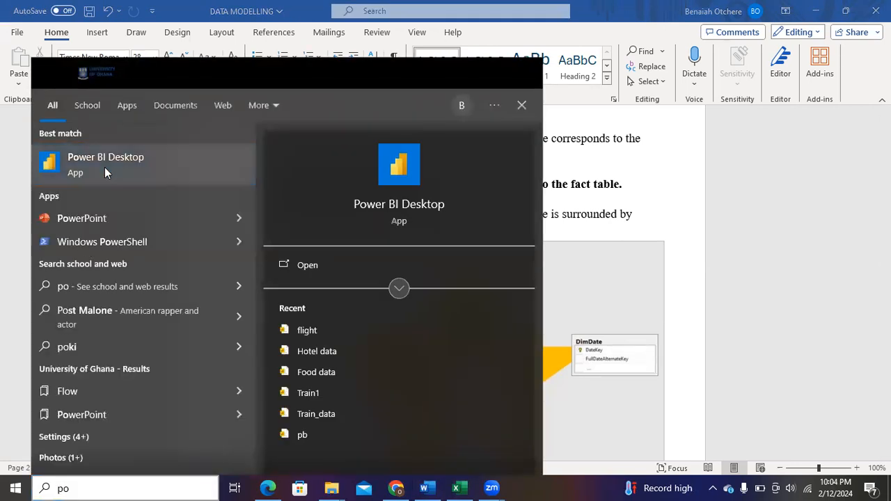
pyautogui.click(104, 164)
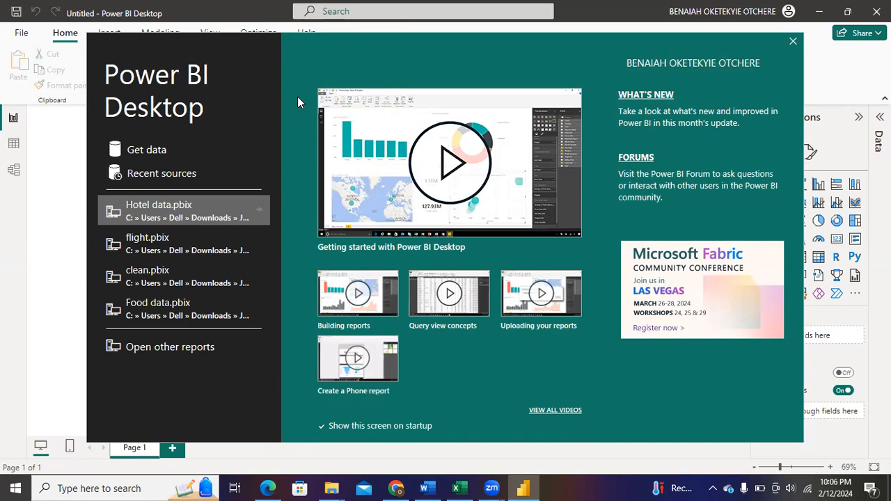
pyautogui.click(792, 42)
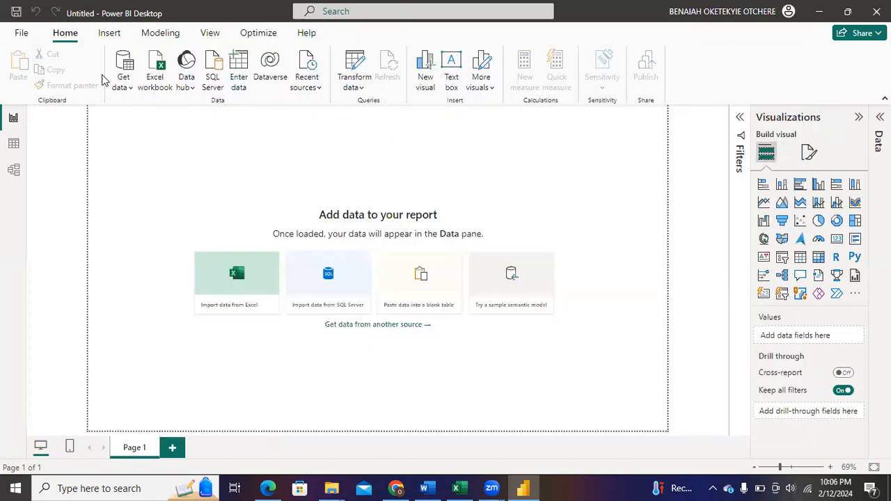
# Start a new data import with the Folder connector from the full list of data sources
pyautogui.click(132, 80)
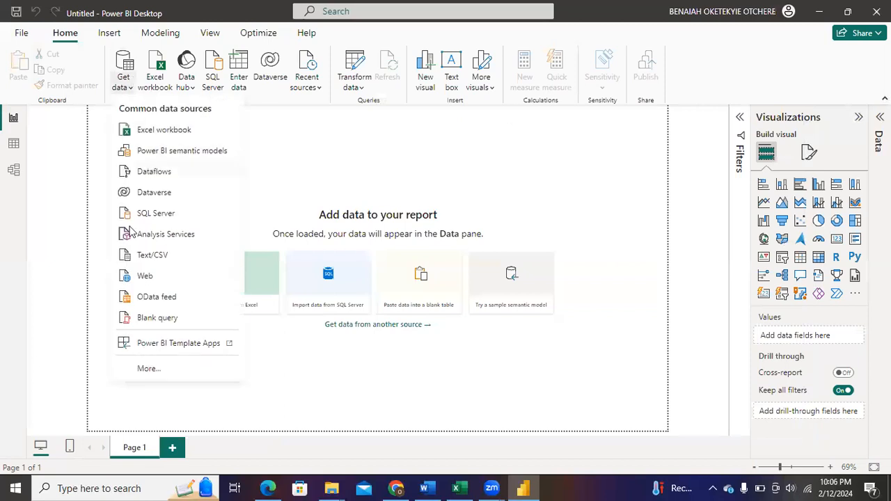
pyautogui.click(141, 368)
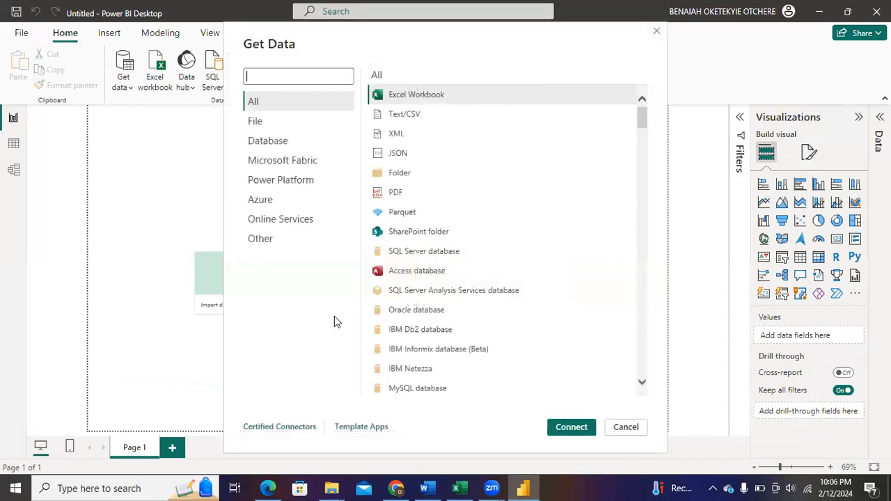
pyautogui.click(405, 176)
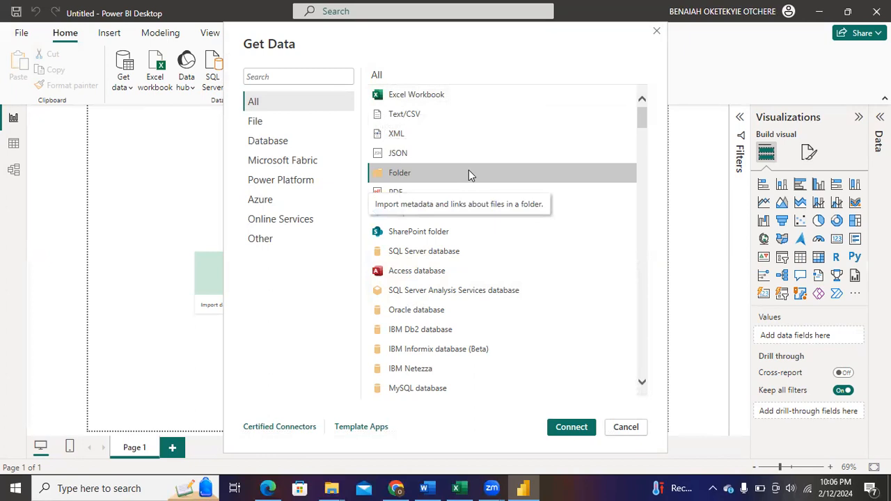
pyautogui.click(567, 427)
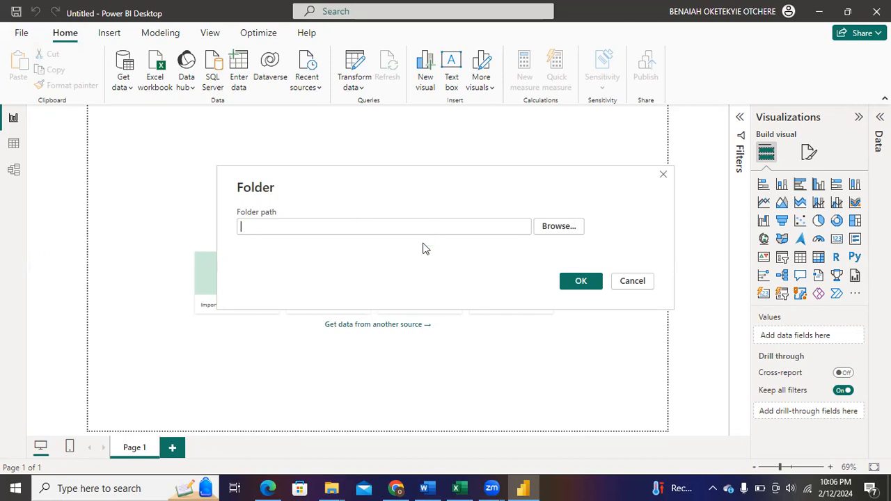
# Choose the Student Data folder inside Downloads as the folder path and load its file listing
pyautogui.click(560, 226)
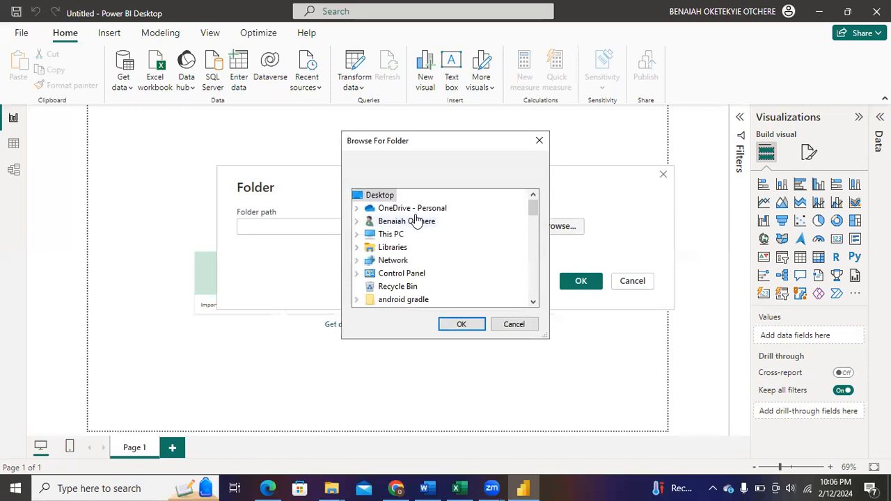
pyautogui.click(357, 237)
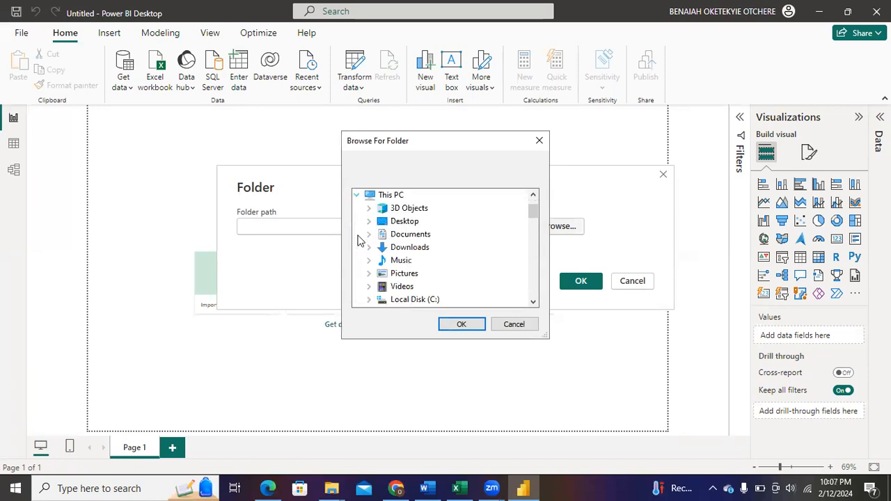
pyautogui.doubleClick(409, 248)
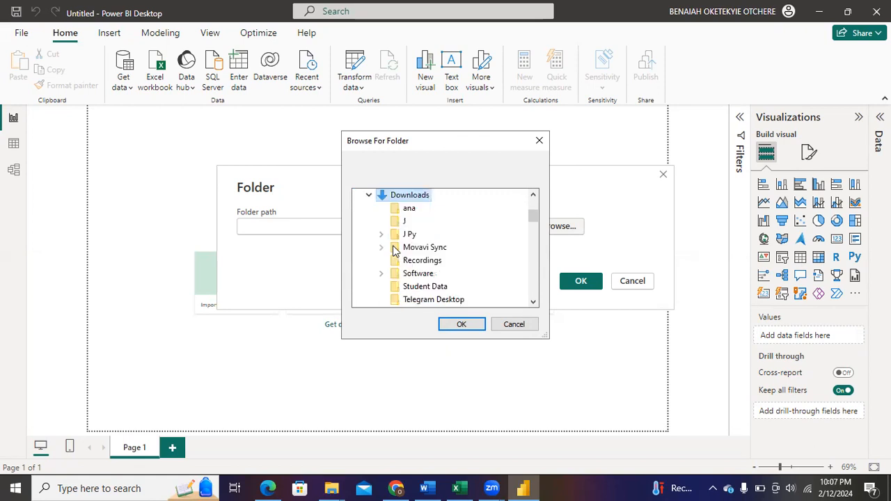
pyautogui.click(409, 288)
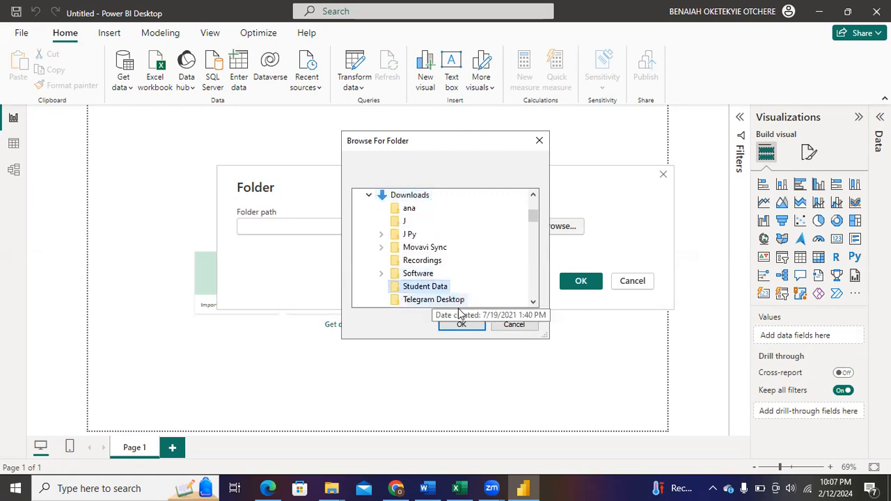
pyautogui.click(459, 325)
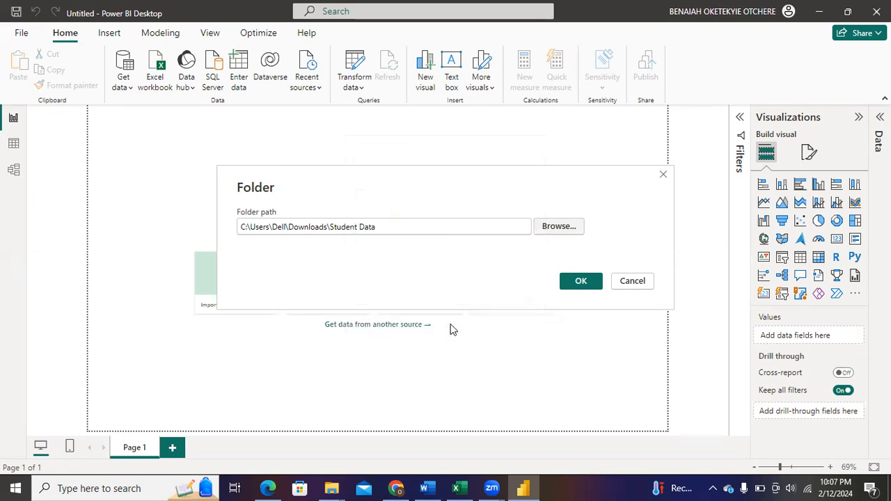
pyautogui.click(577, 285)
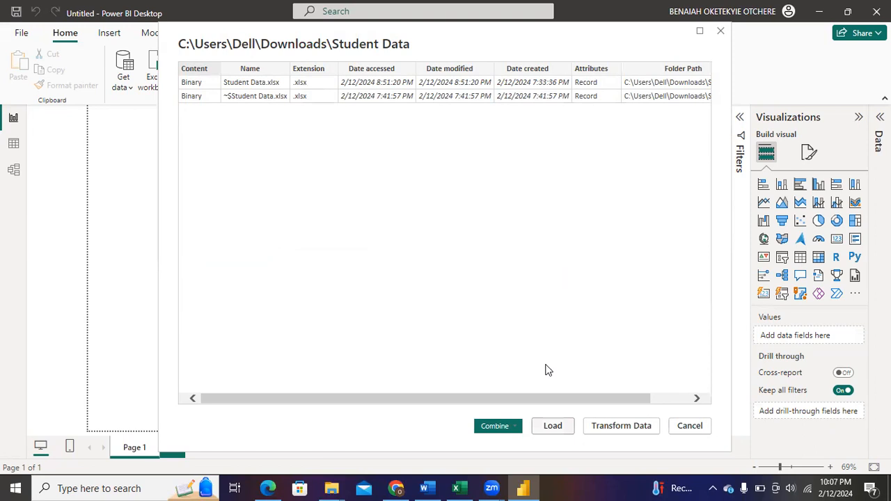
# Check the Combine options for the folder's files against the Student Data workbook in Excel, and return to Power BI Desktop
pyautogui.click(511, 430)
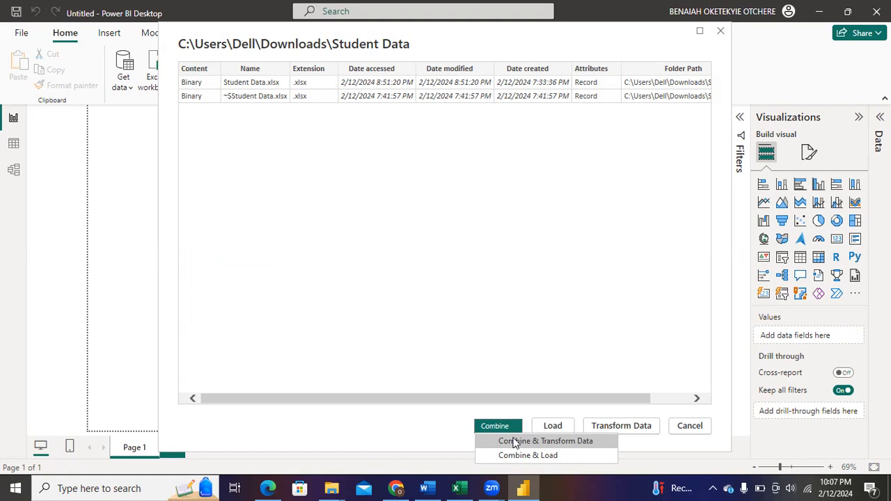
pyautogui.click(461, 488)
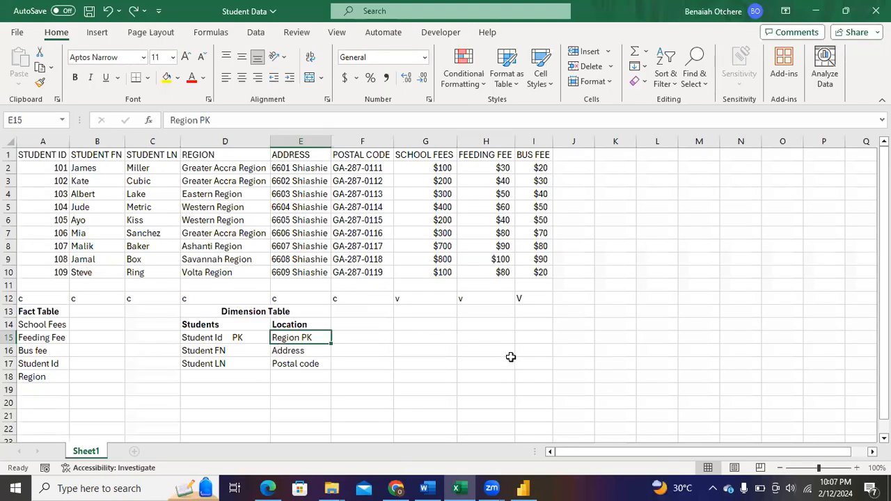
pyautogui.click(519, 488)
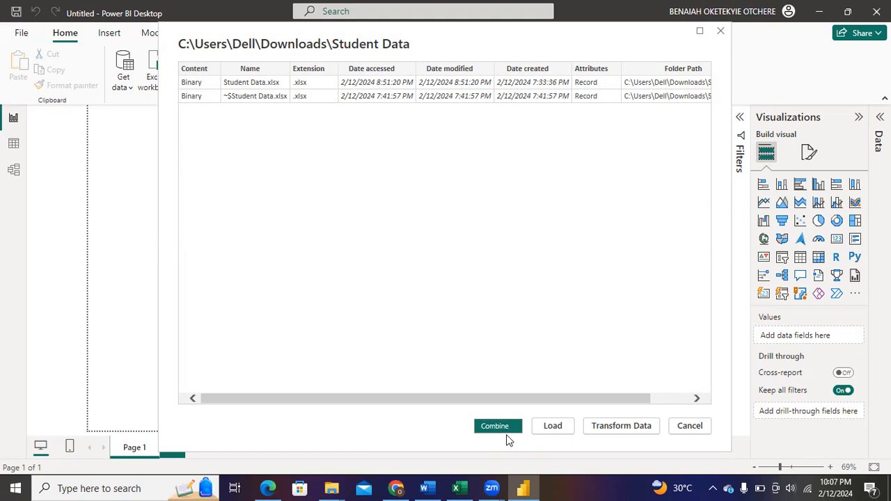
pyautogui.click(462, 488)
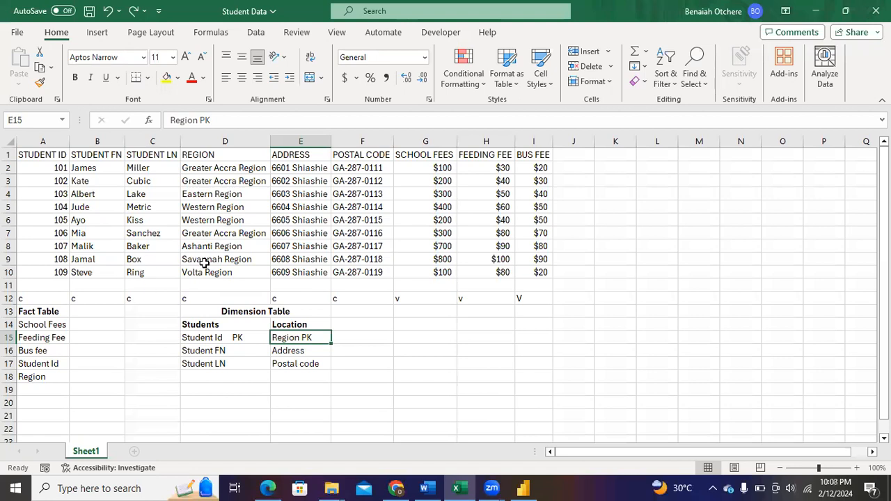
pyautogui.click(522, 488)
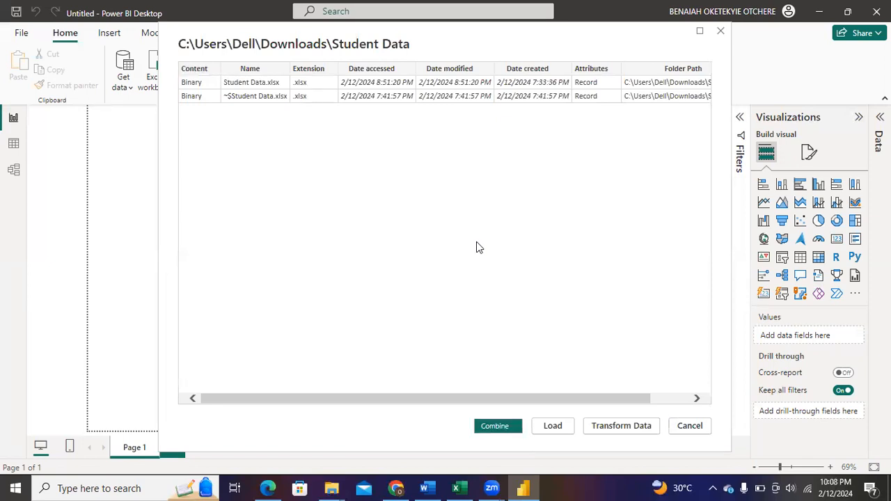
# Combine and transform the folder's files with Sheet1 as the object to extract, and switch to the Power Query Editor window
pyautogui.click(505, 426)
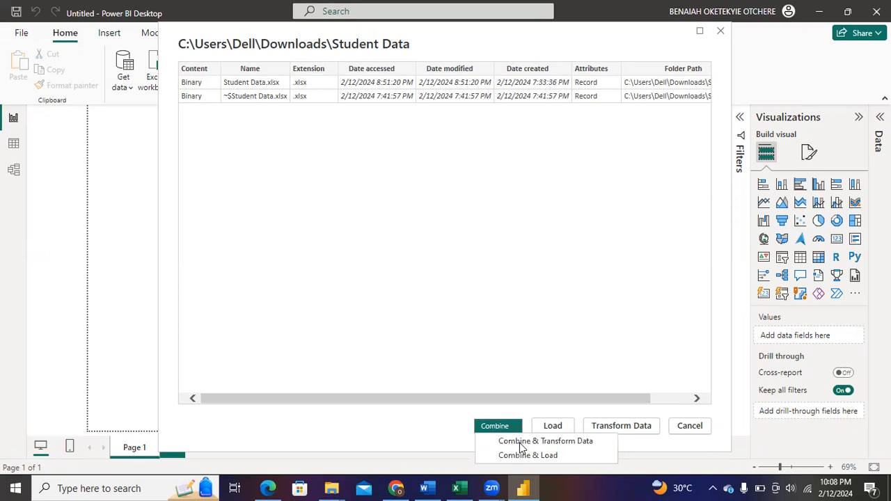
pyautogui.click(520, 443)
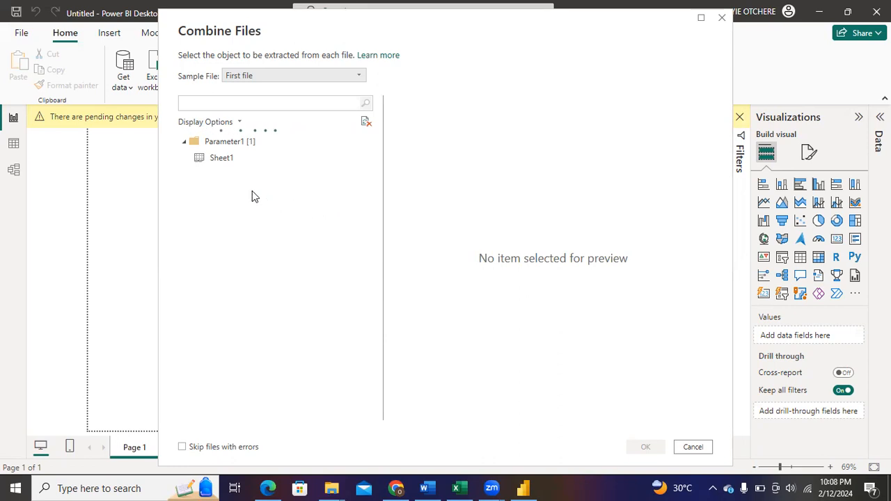
pyautogui.click(223, 159)
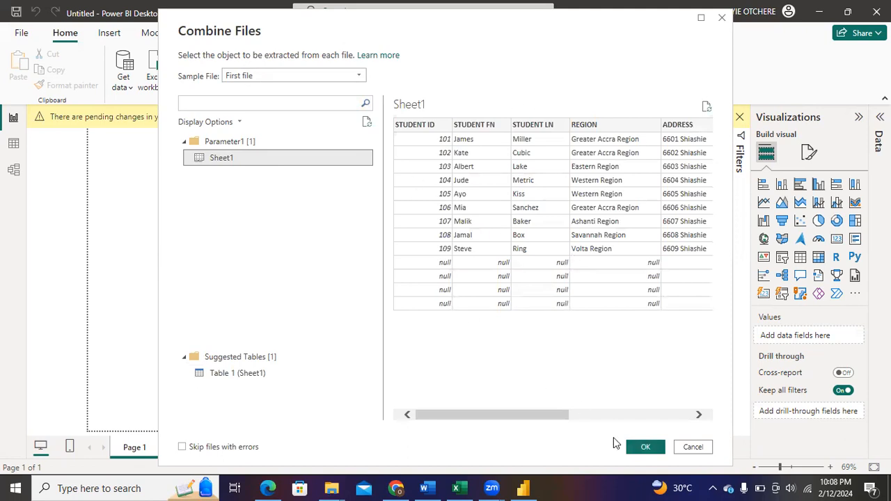
pyautogui.click(667, 369)
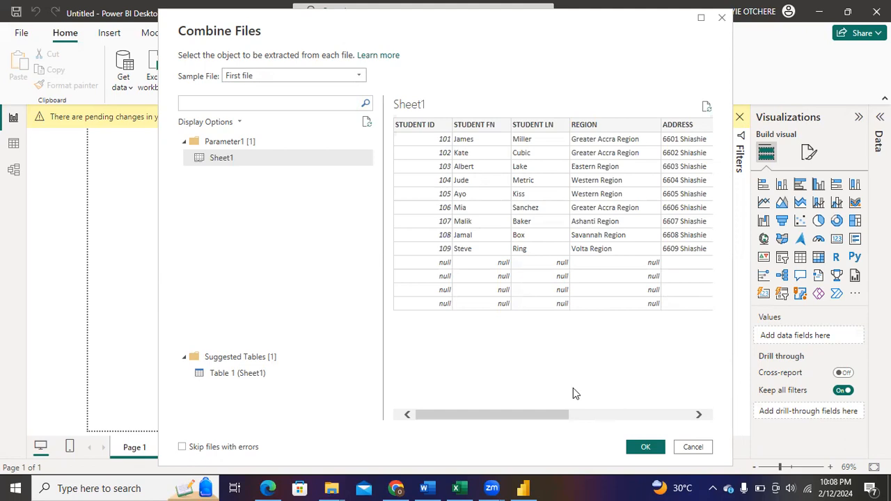
pyautogui.click(653, 447)
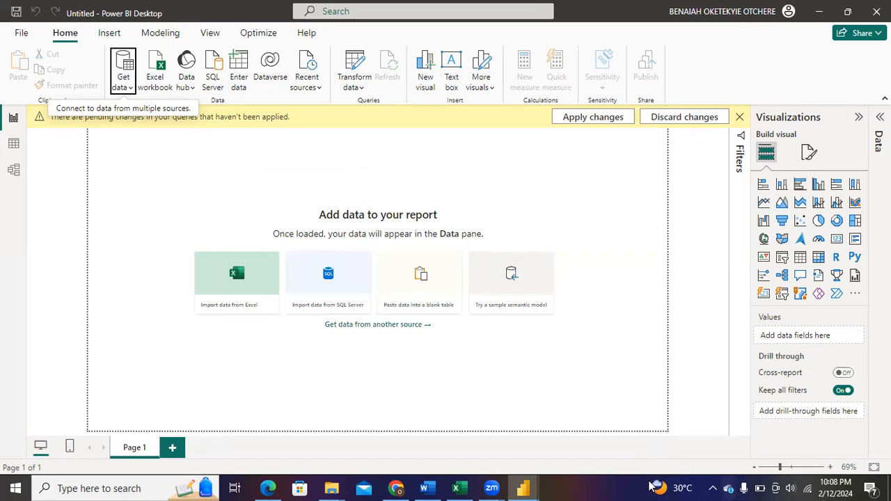
pyautogui.moveTo(536, 480)
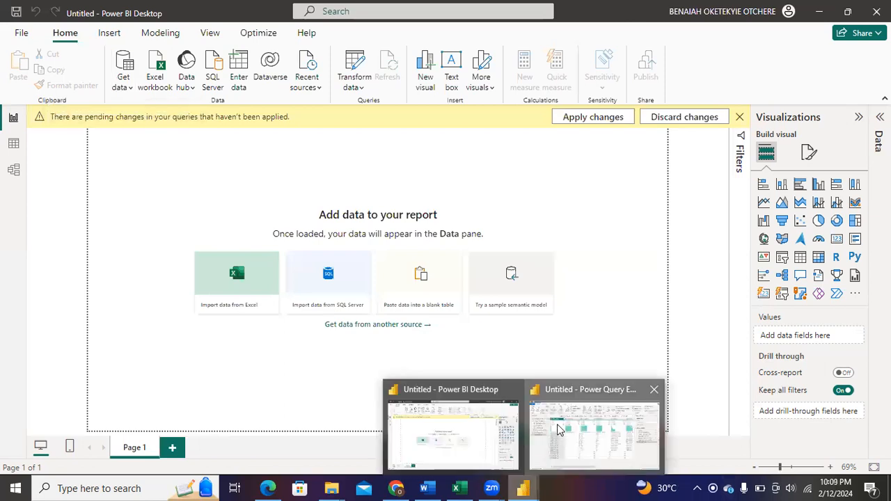
pyautogui.click(560, 428)
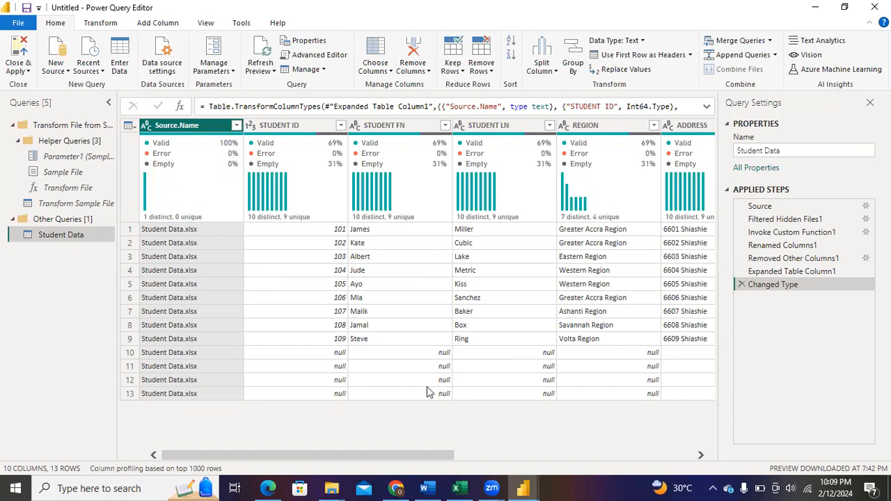
pyautogui.click(521, 486)
# Remove the Source.Name and STUDENT ID columns from the Student Data query
pyautogui.rightClick(196, 128)
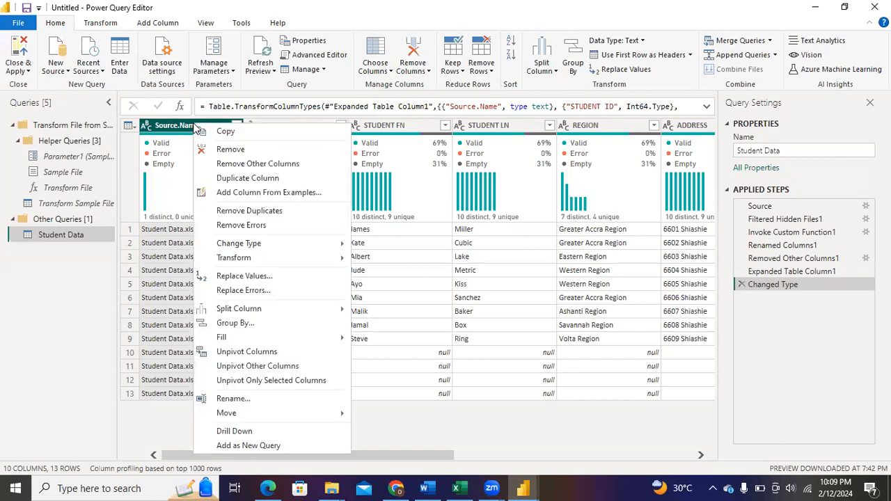
pyautogui.click(226, 150)
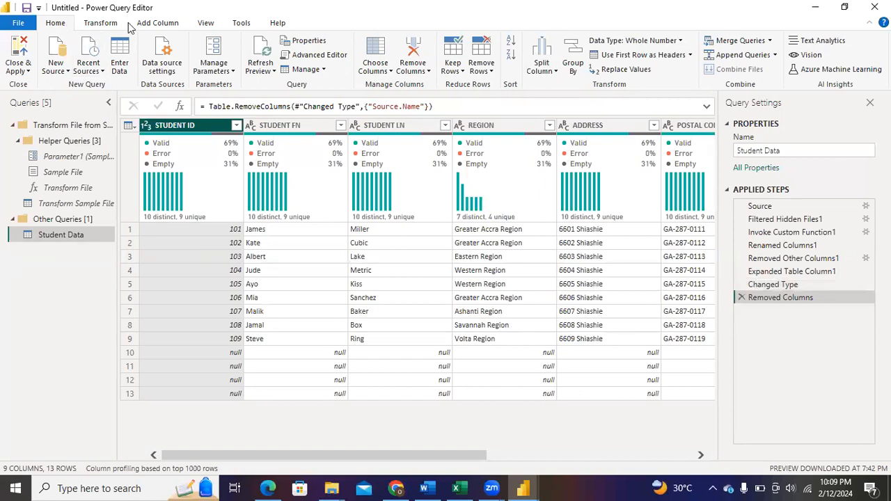
pyautogui.click(428, 71)
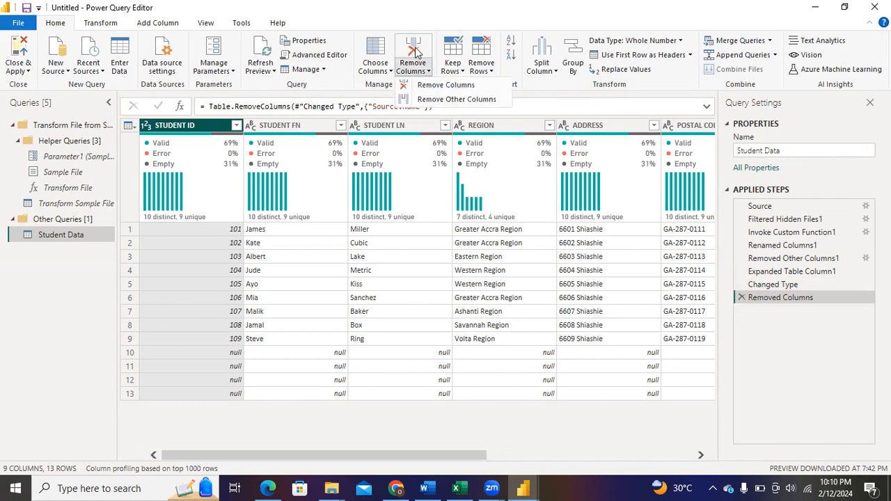
pyautogui.click(418, 50)
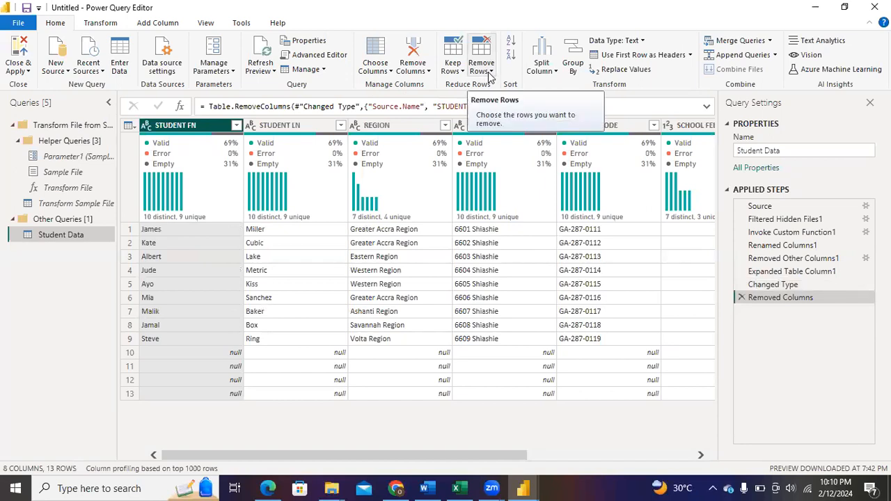
# Remove the bottom 4 rows from the Student Data query and check the remaining columns
pyautogui.click(488, 72)
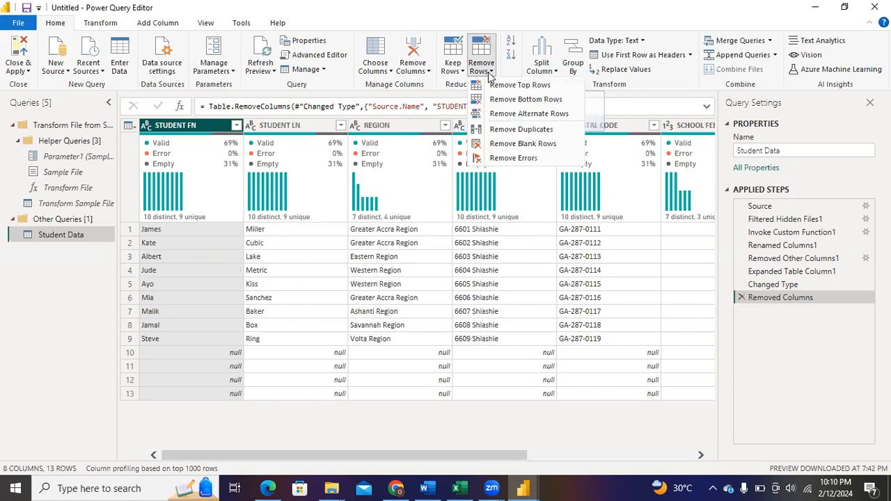
pyautogui.click(518, 101)
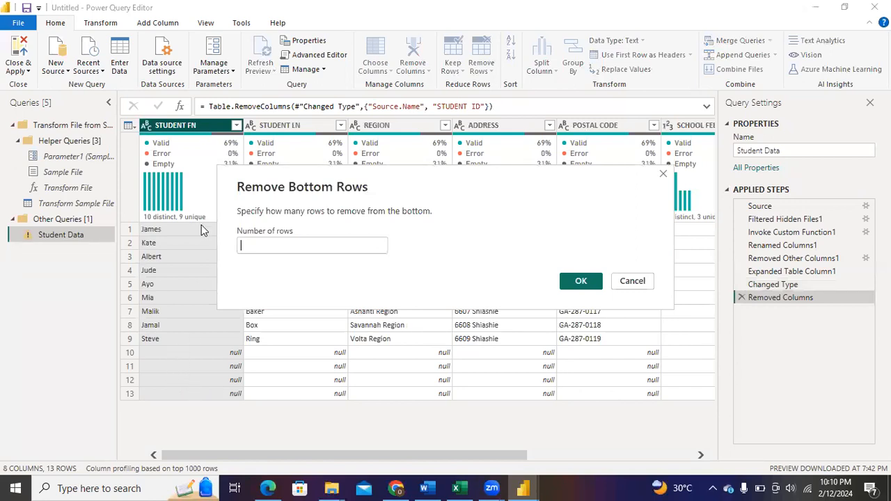
pyautogui.write('4')
pyautogui.click(573, 281)
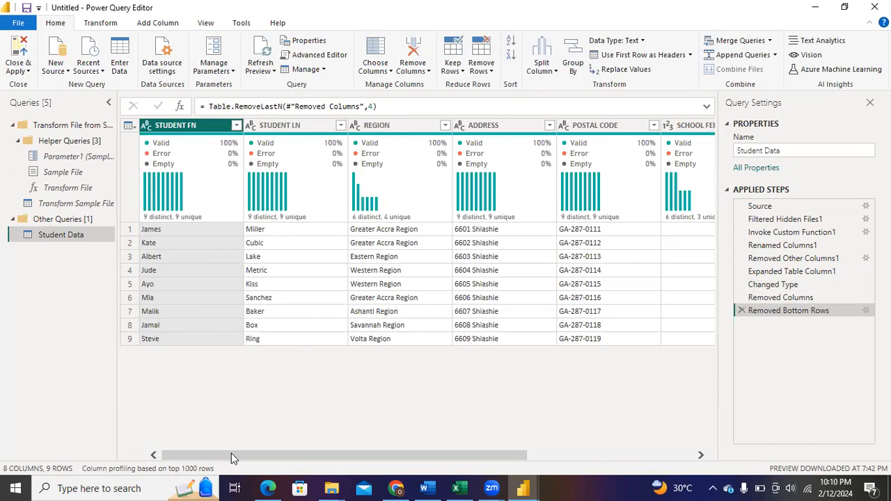
pyautogui.hscroll(3, 231, 454)
pyautogui.hscroll(-4, 274, 451)
# Delete the Removed Columns step from the applied steps, and remove only the Source.Name column
pyautogui.click(739, 298)
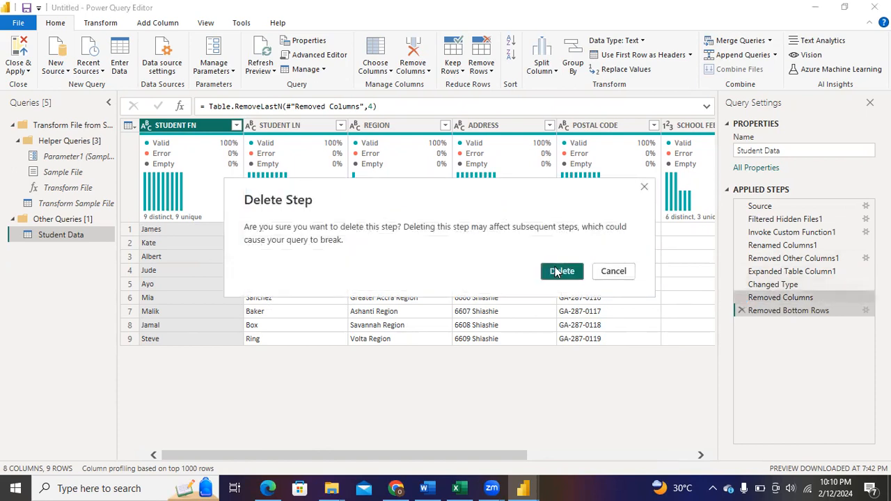
pyautogui.click(561, 271)
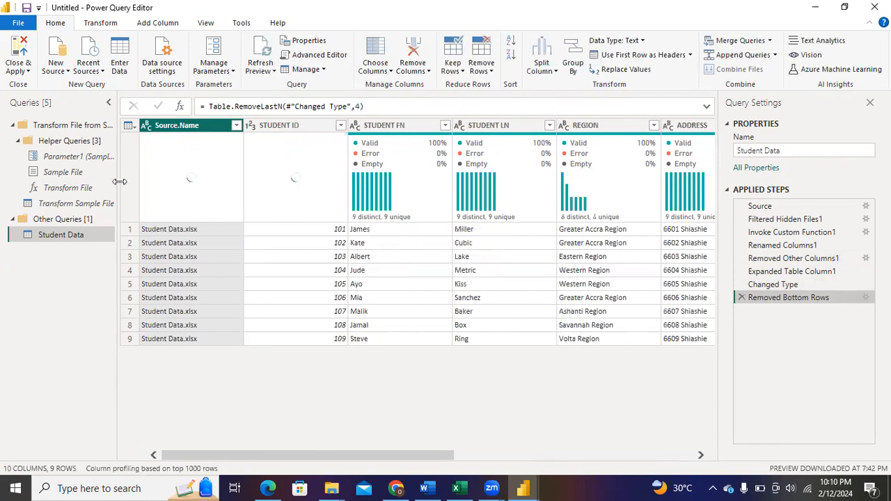
pyautogui.rightClick(209, 127)
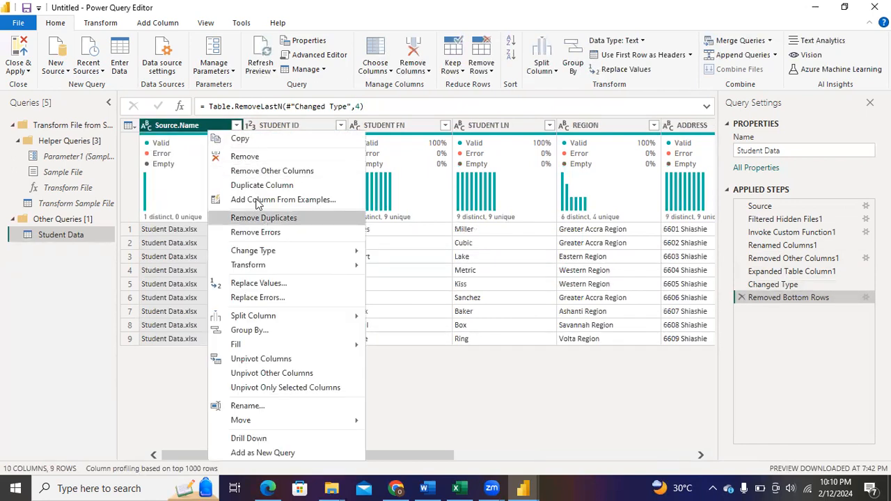
pyautogui.click(247, 156)
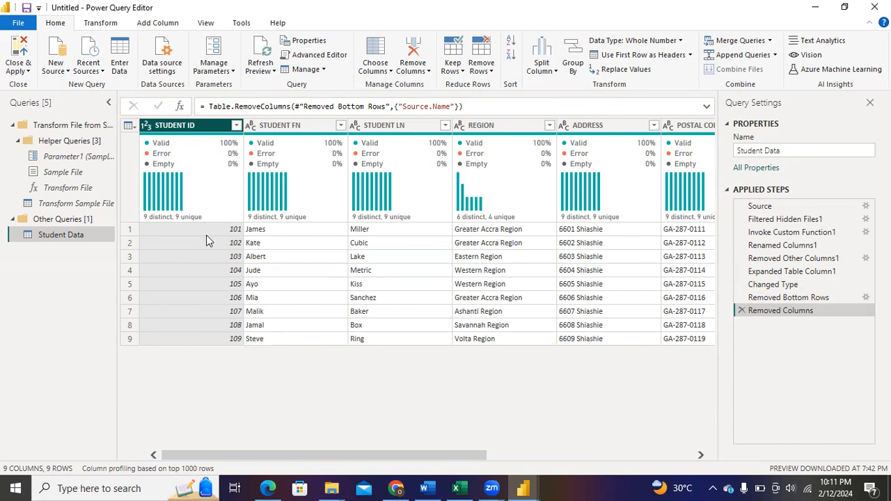
# Change the data type of the STUDENT ID column in the Student Data query to Text
pyautogui.click(146, 126)
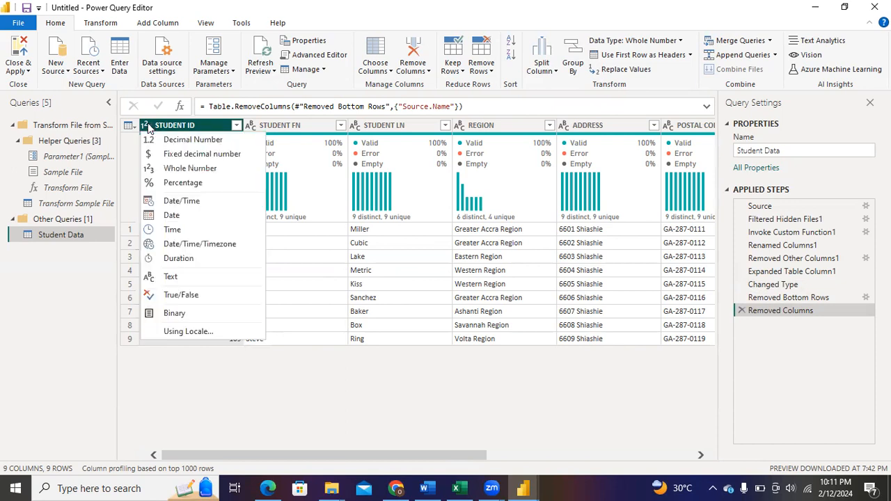
pyautogui.click(191, 273)
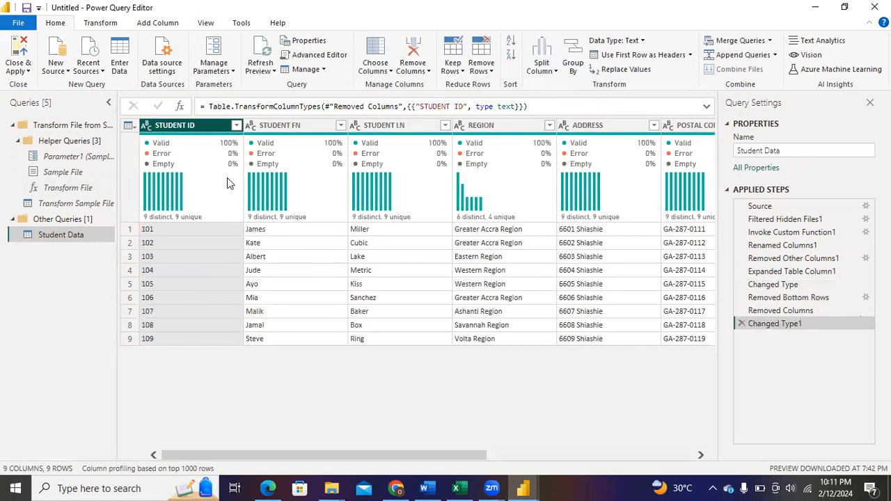
# Duplicate the Student Data query and rename the copy as Student
pyautogui.rightClick(81, 238)
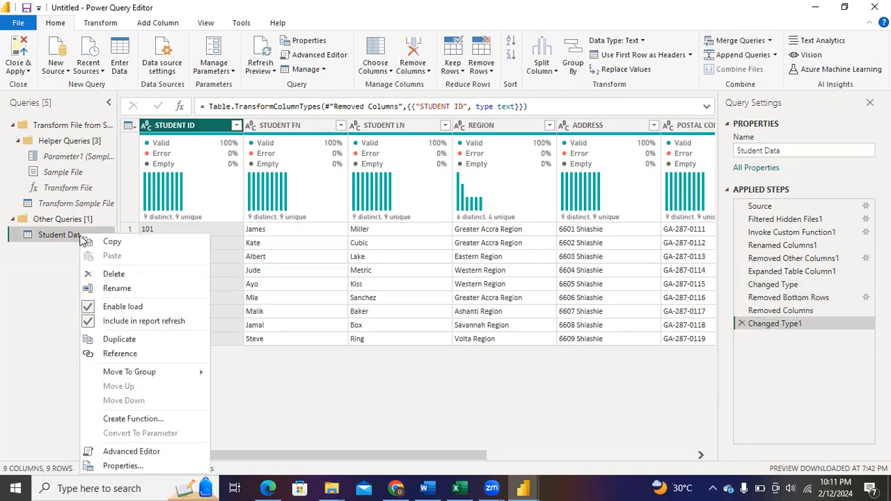
pyautogui.click(119, 339)
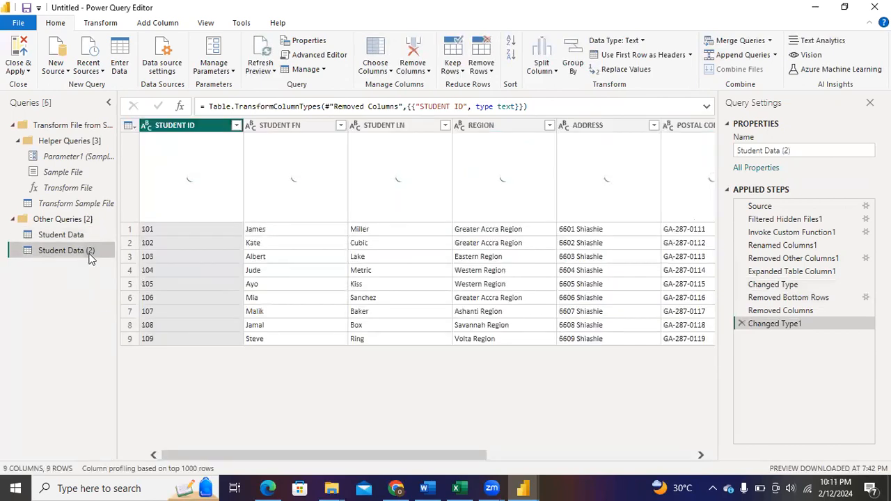
pyautogui.doubleClick(88, 252)
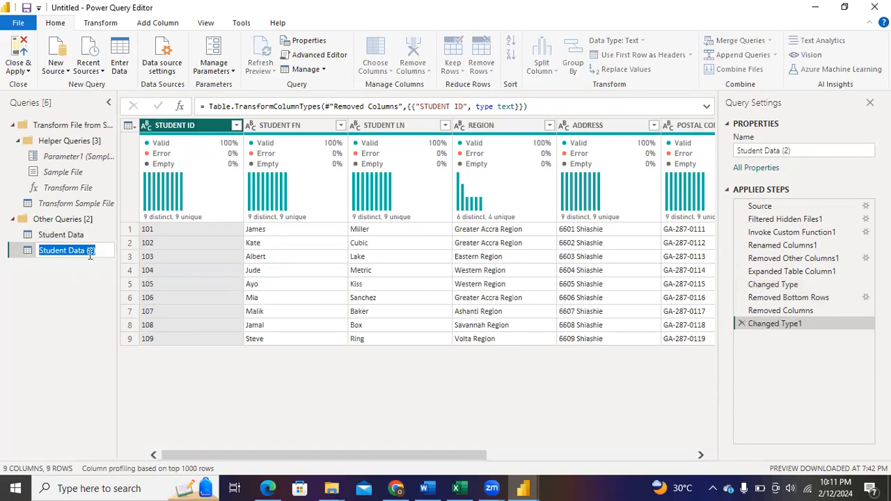
pyautogui.write('Stu')
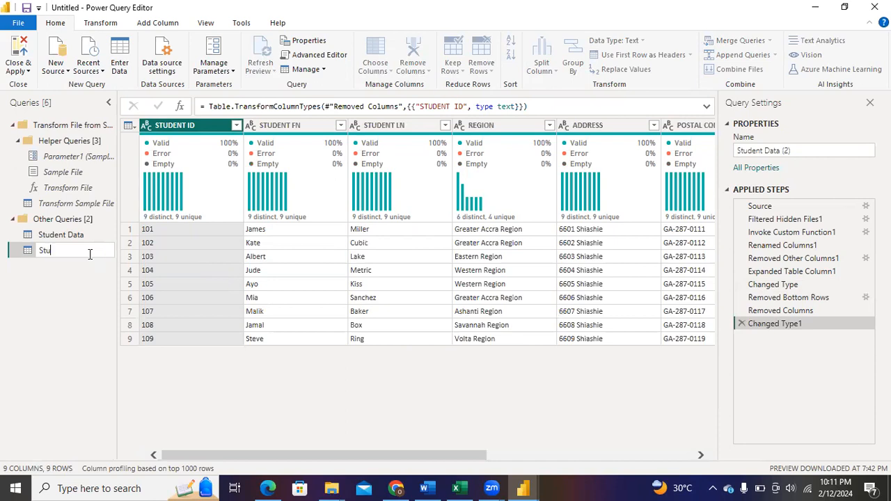
pyautogui.write('dent')
pyautogui.press('Return')
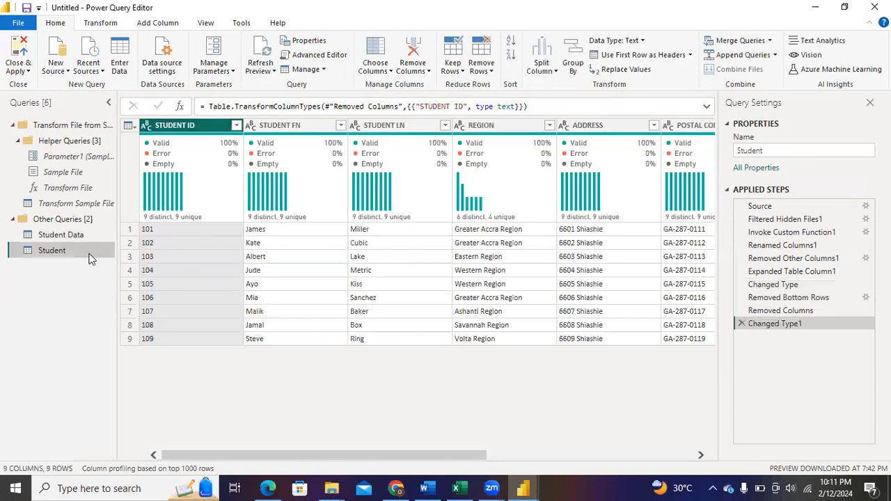
# Duplicate the Student query and rename the copy as Location
pyautogui.rightClick(89, 259)
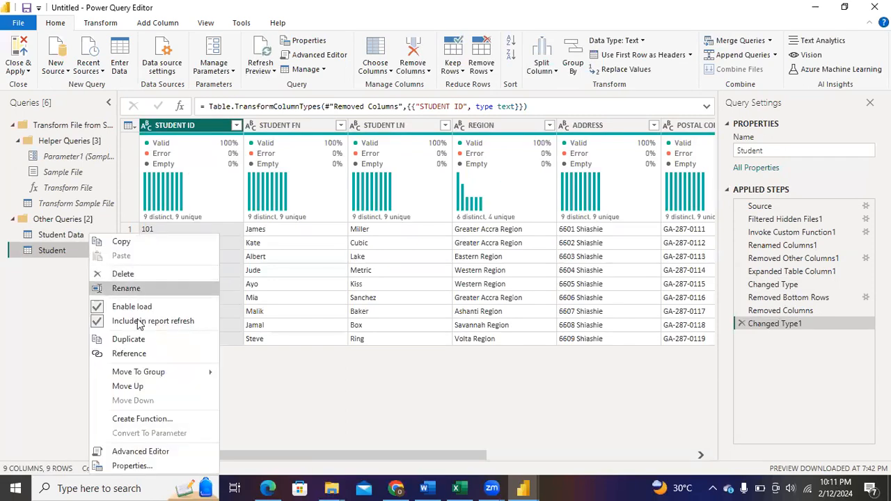
pyautogui.click(129, 338)
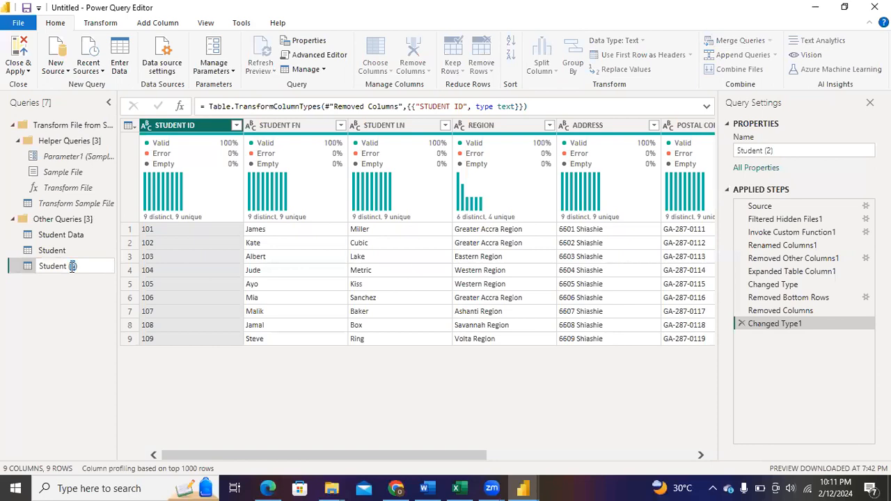
pyautogui.tripleClick(72, 266)
pyautogui.press('BackSpace')
pyautogui.write('N')
pyautogui.press('BackSpace')
pyautogui.write('Location')
pyautogui.press('Return')
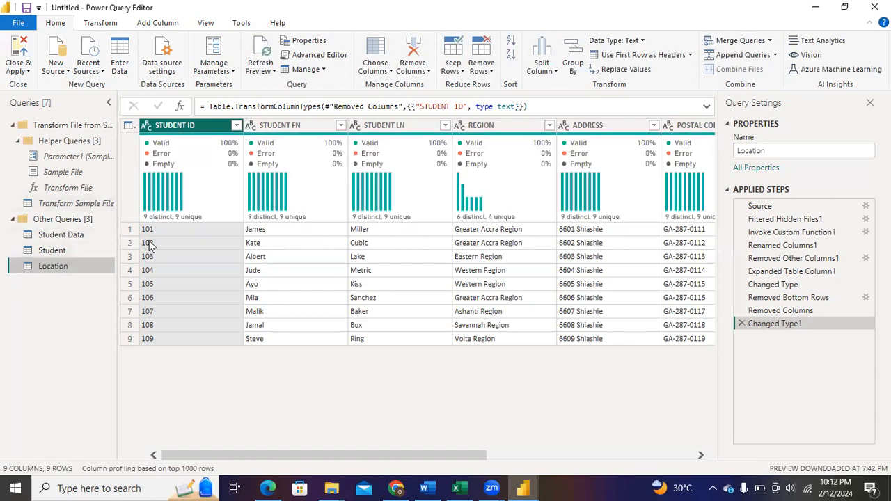
# Compare the Student and Location queries with the fact and dimension table plan in the Excel workbook, and return to Power Query Editor
pyautogui.click(66, 251)
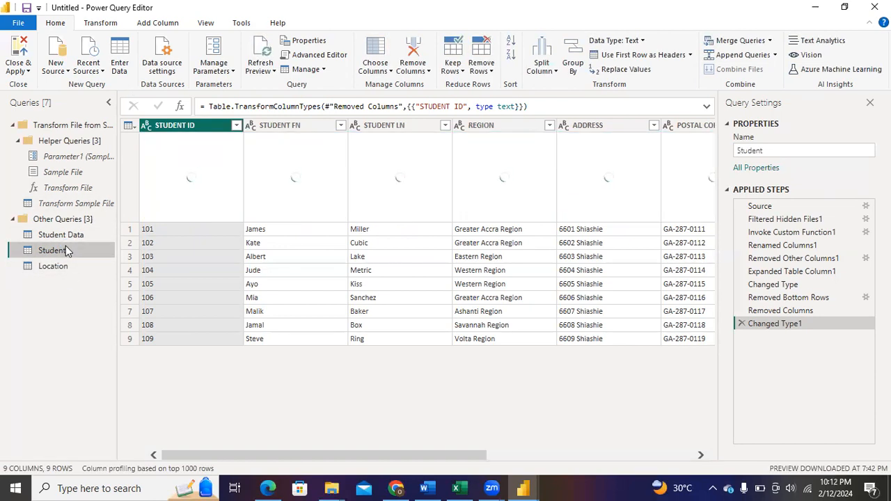
pyautogui.click(79, 274)
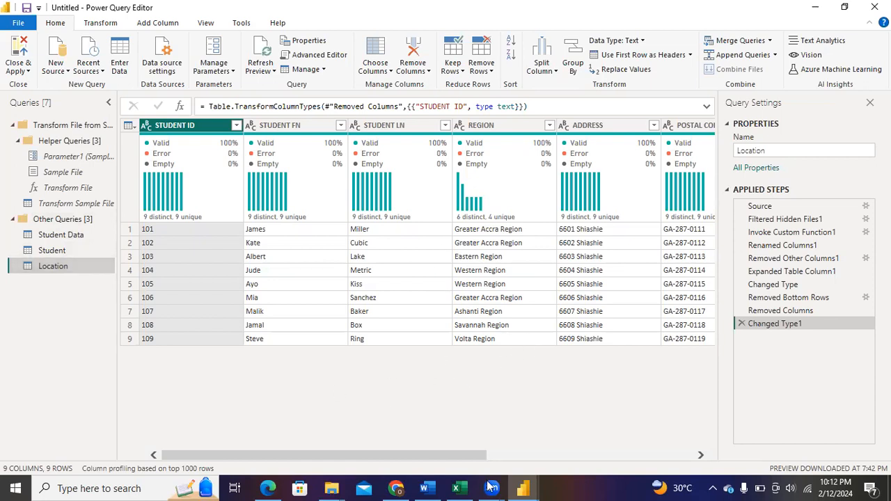
pyautogui.click(458, 488)
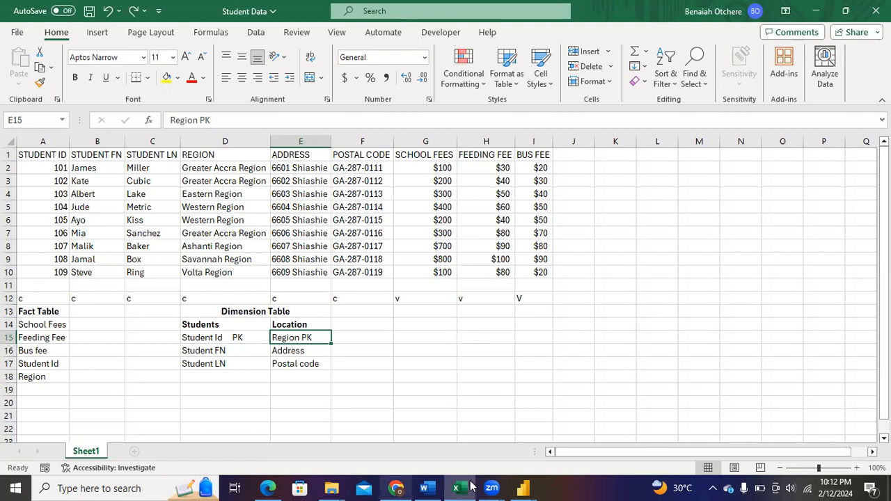
pyautogui.moveTo(523, 488)
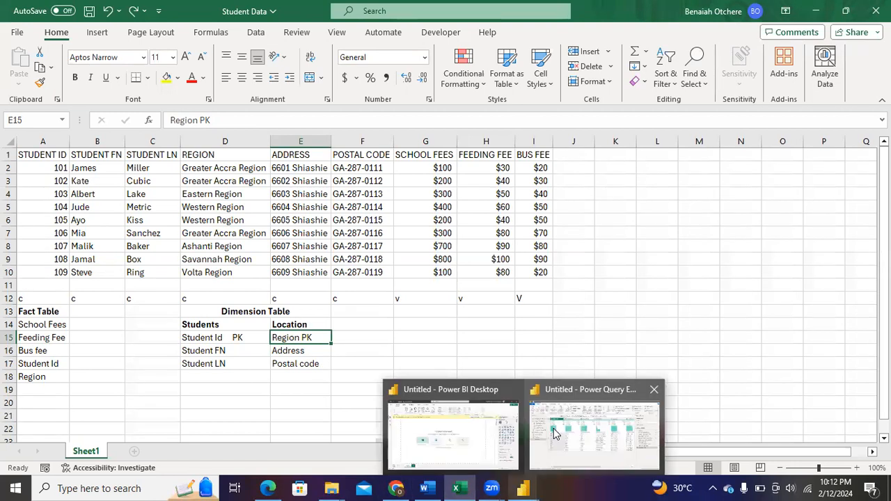
pyautogui.click(555, 433)
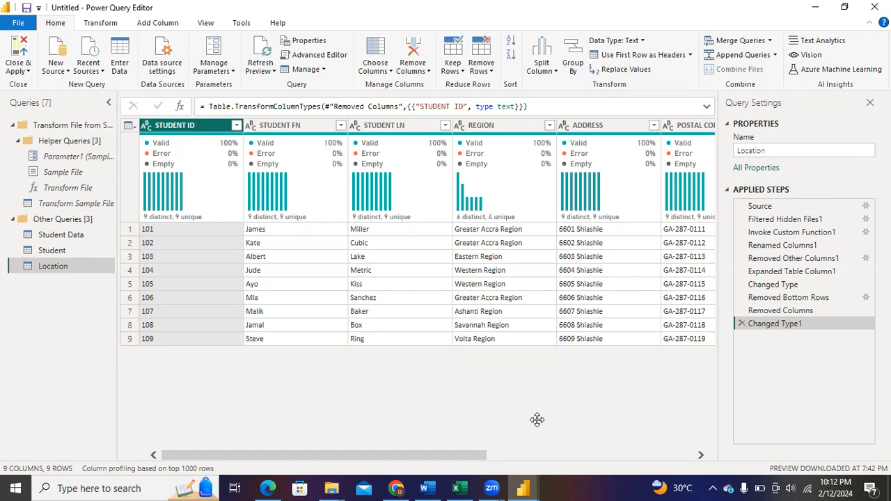
# Keep only the STUDENT ID, STUDENT FN and STUDENT LN columns in the Student query using Choose Columns
pyautogui.click(60, 249)
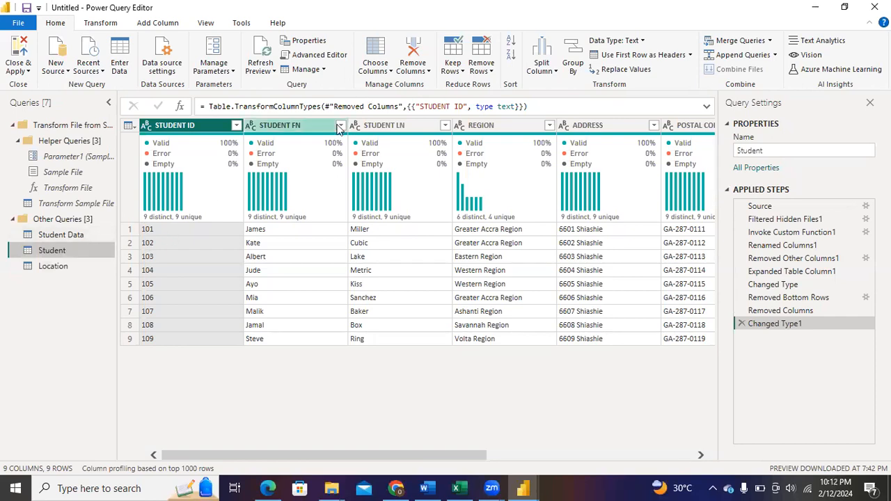
pyautogui.moveTo(429, 221)
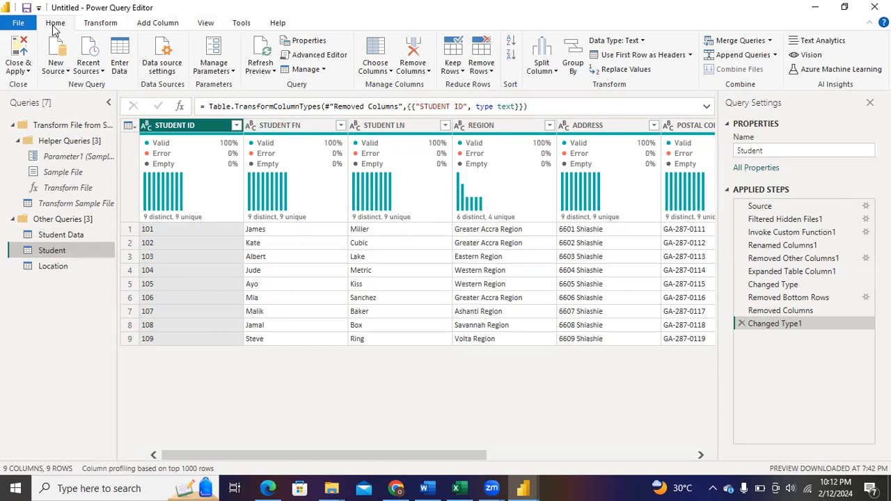
pyautogui.click(389, 72)
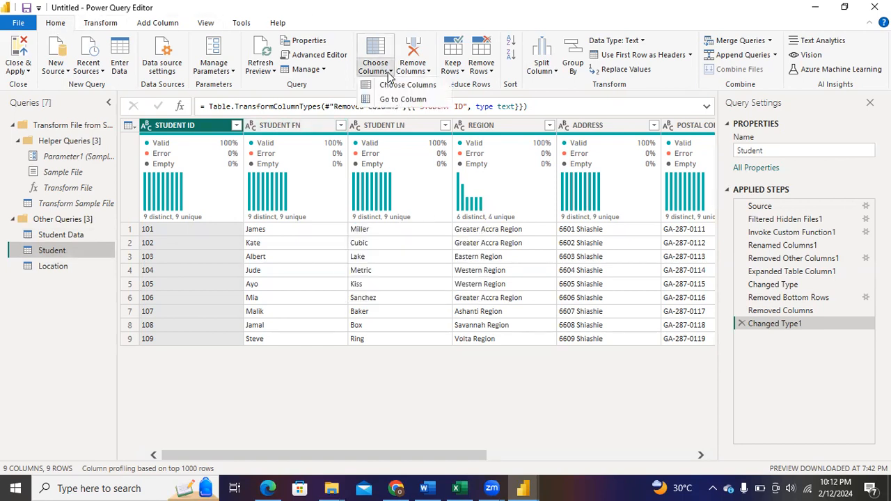
pyautogui.click(400, 84)
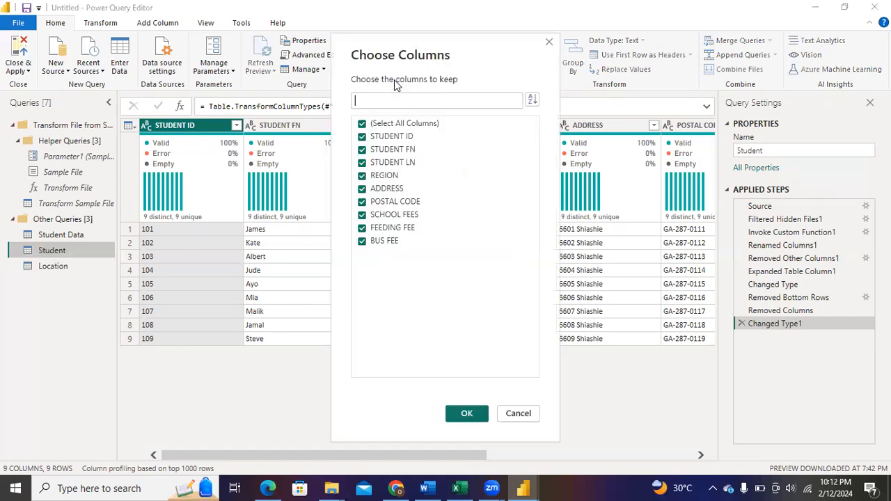
pyautogui.click(361, 124)
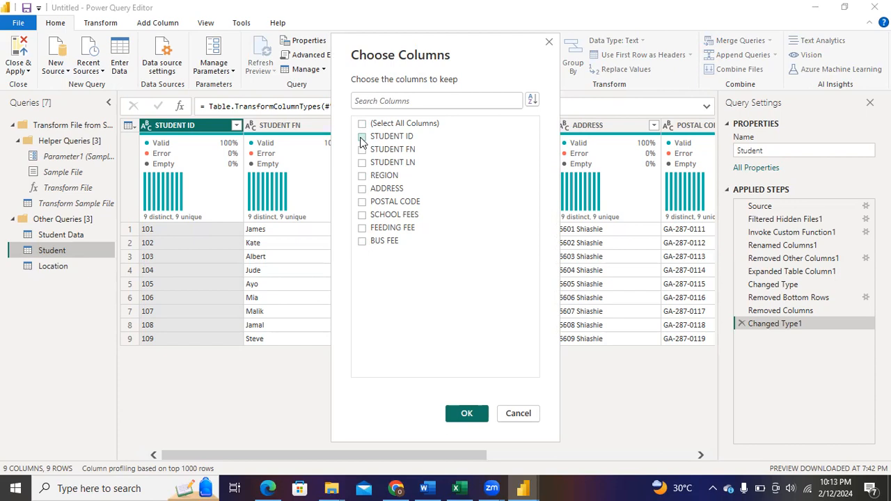
pyautogui.click(361, 137)
pyautogui.click(361, 149)
pyautogui.click(362, 162)
pyautogui.click(454, 409)
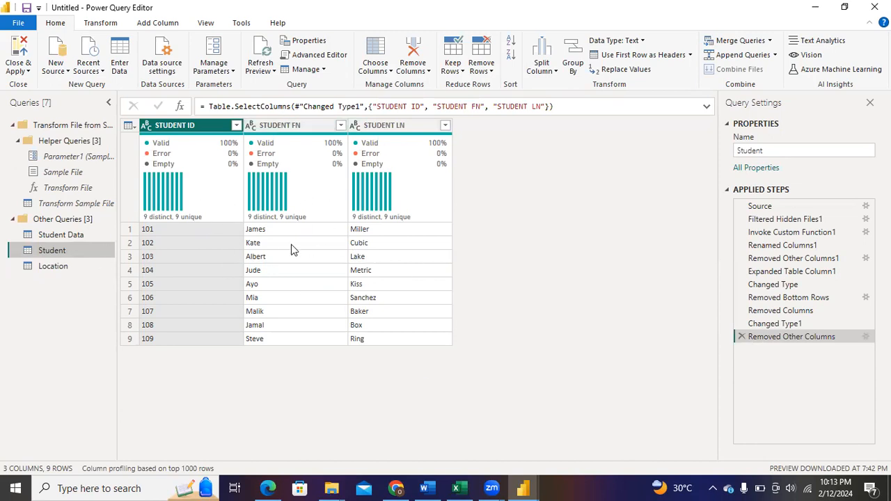
# Keep only the REGION, ADDRESS and POSTAL CODE columns in the Location query using Choose Columns
pyautogui.click(51, 271)
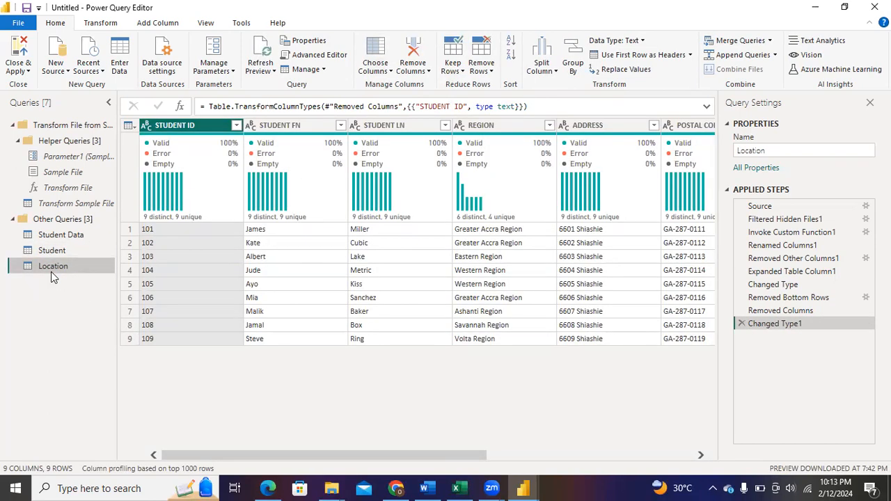
pyautogui.click(389, 71)
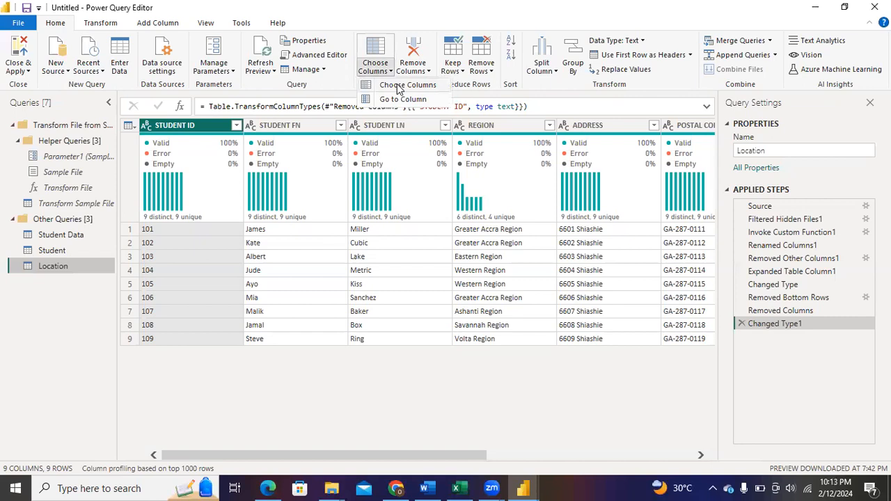
pyautogui.click(397, 85)
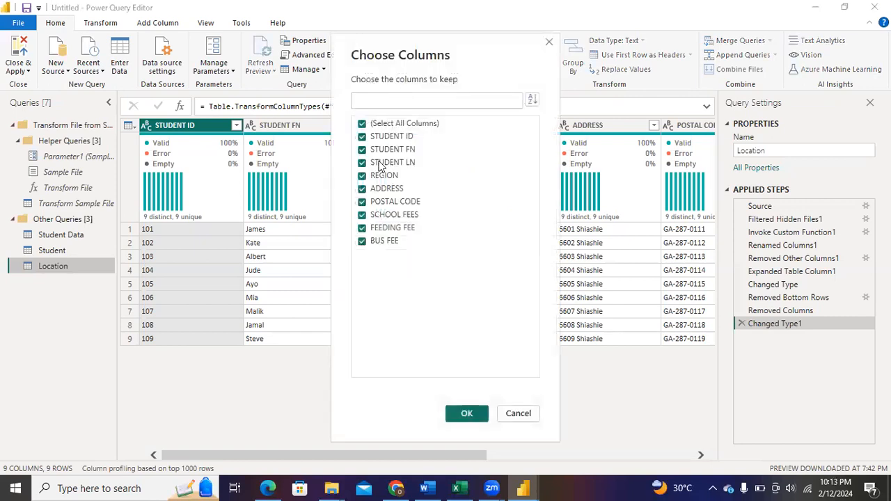
pyautogui.click(362, 123)
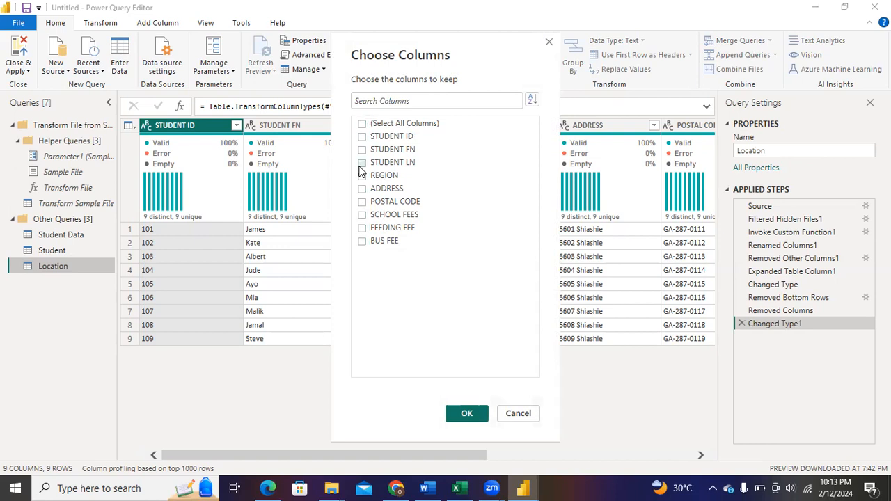
pyautogui.click(362, 189)
pyautogui.click(362, 202)
pyautogui.click(362, 176)
pyautogui.click(464, 414)
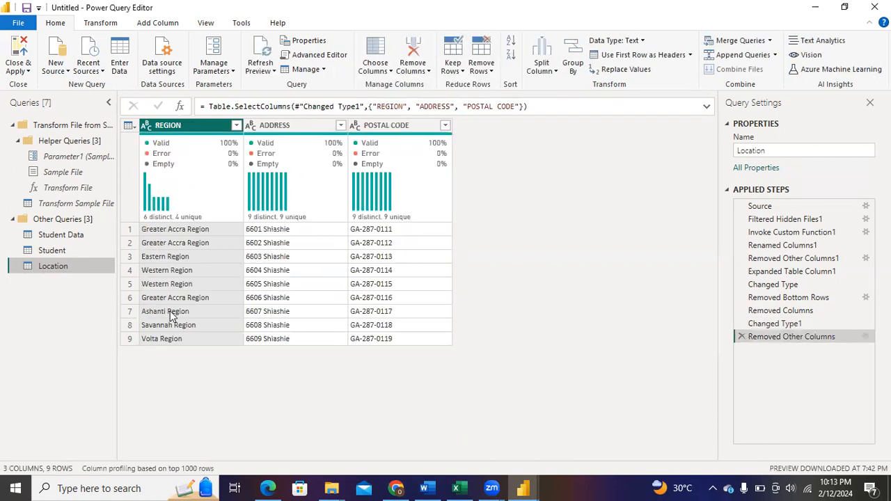
# Review the columns kept in the Student and Location queries, ending on the Student query
pyautogui.click(59, 252)
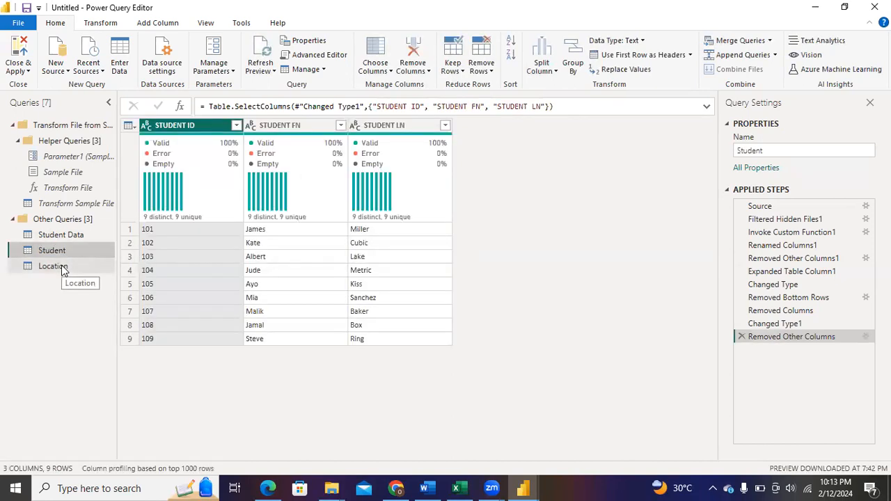
pyautogui.click(61, 267)
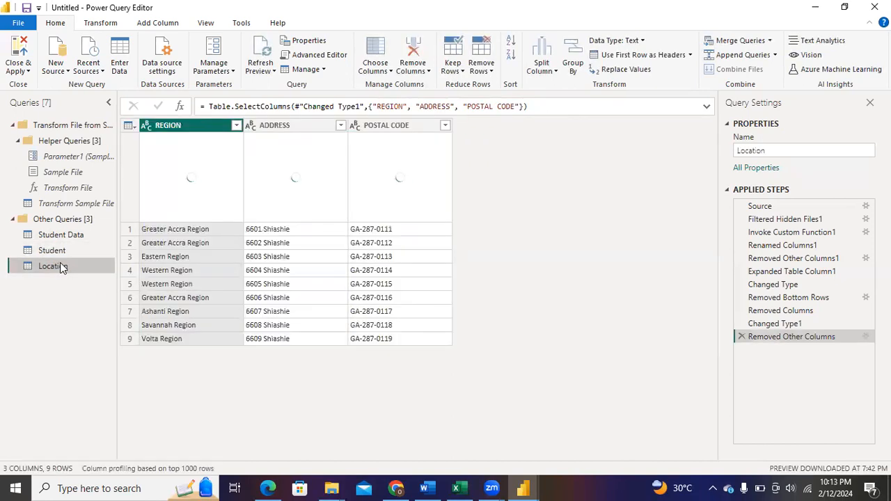
pyautogui.click(69, 253)
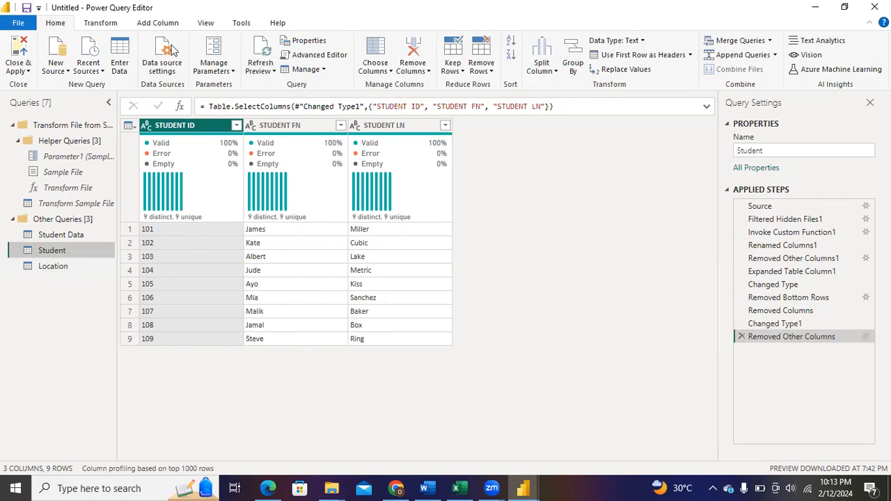
# Switch the column profile off and back on to display column statistics for the Student query
pyautogui.click(201, 24)
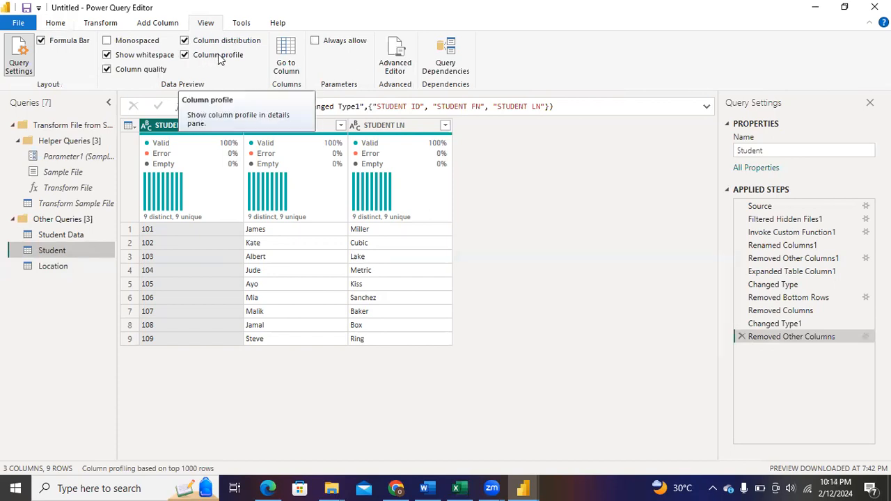
pyautogui.click(184, 56)
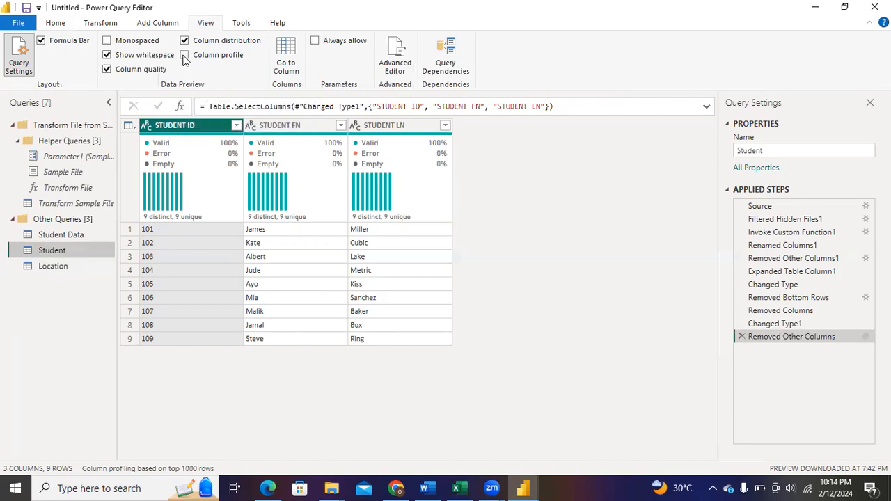
pyautogui.click(184, 56)
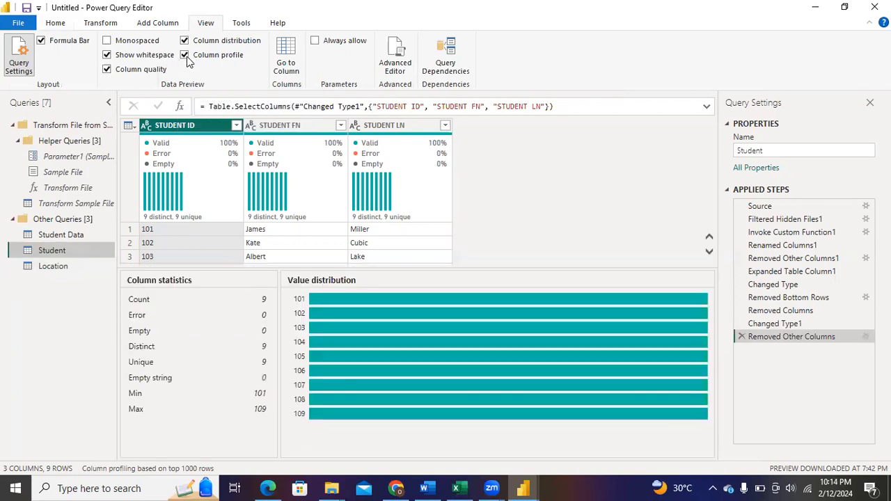
# Switch the column quality preview off and back on, and hide the column distribution
pyautogui.click(107, 70)
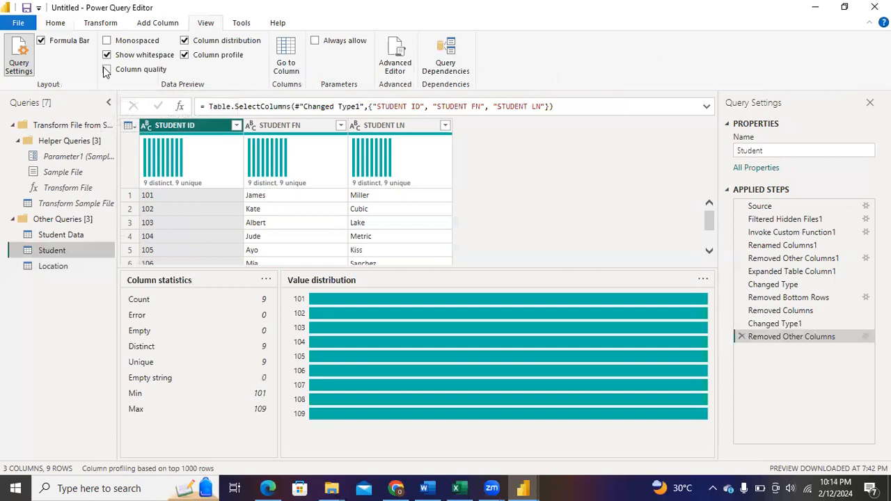
pyautogui.click(107, 71)
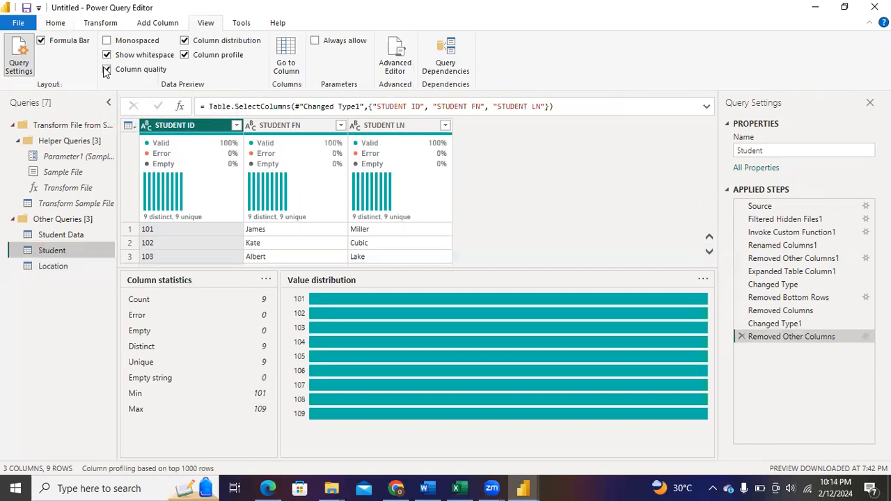
pyautogui.click(185, 42)
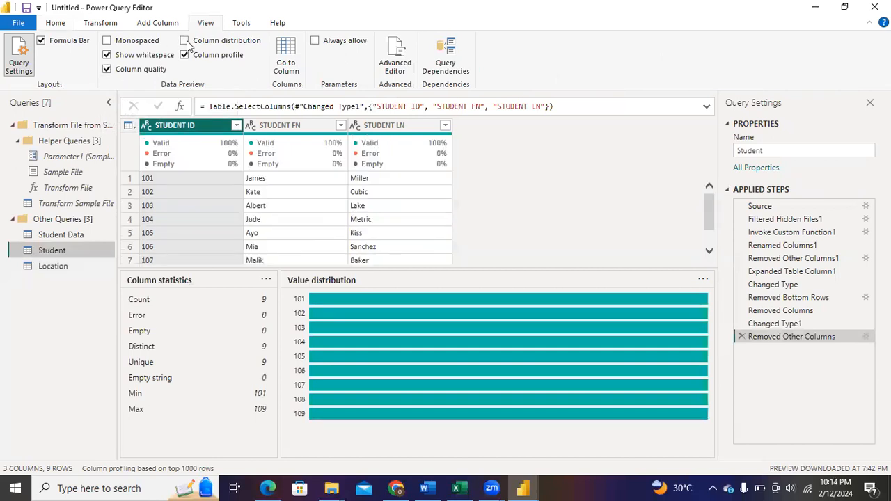
# Show the column distribution, hide the column profile, and examine the quality and distinct values of the Student query's columns
pyautogui.click(185, 42)
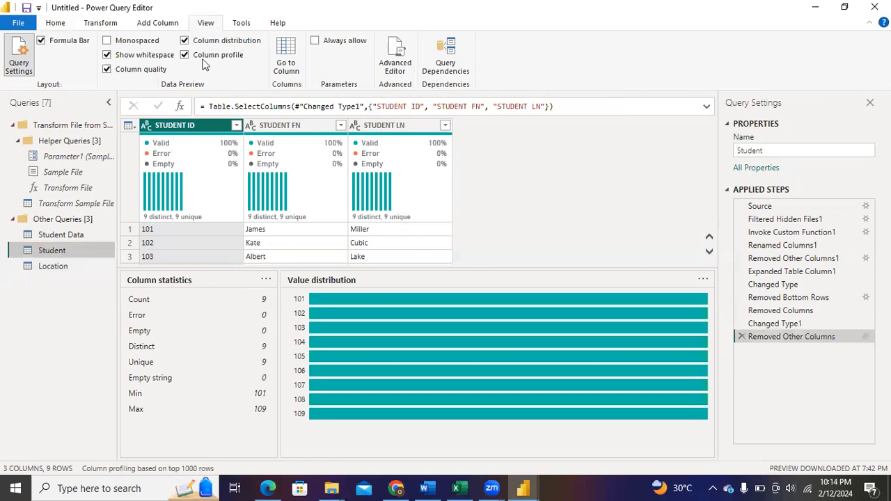
pyautogui.click(185, 56)
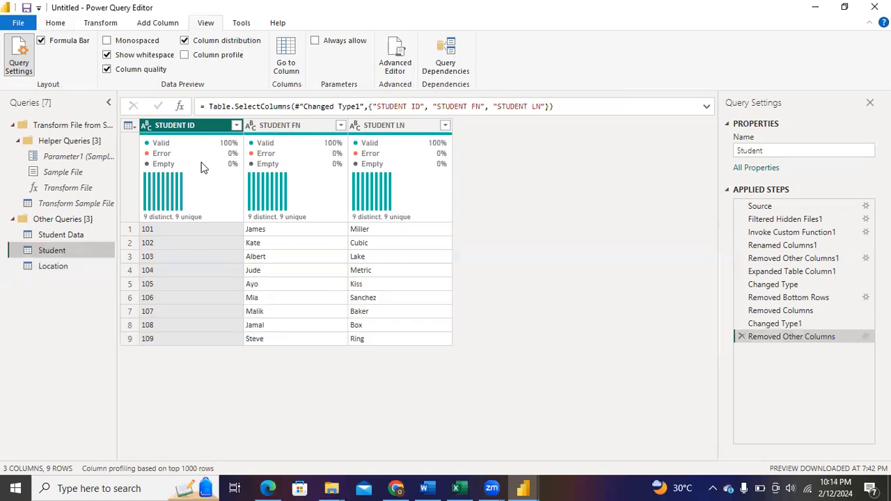
pyautogui.click(56, 24)
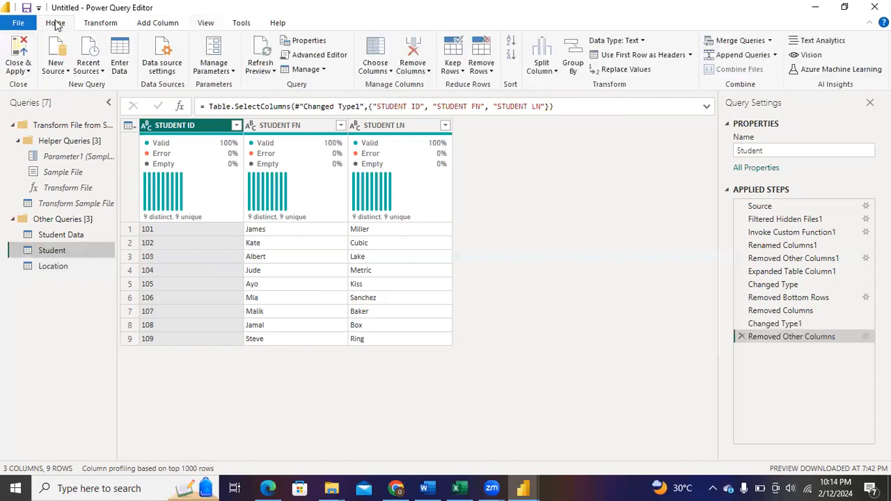
pyautogui.moveTo(233, 143)
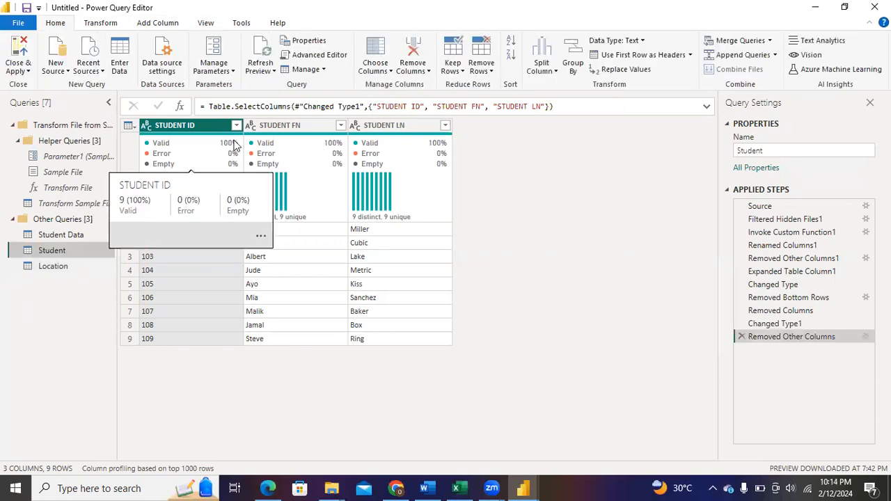
pyautogui.moveTo(296, 185)
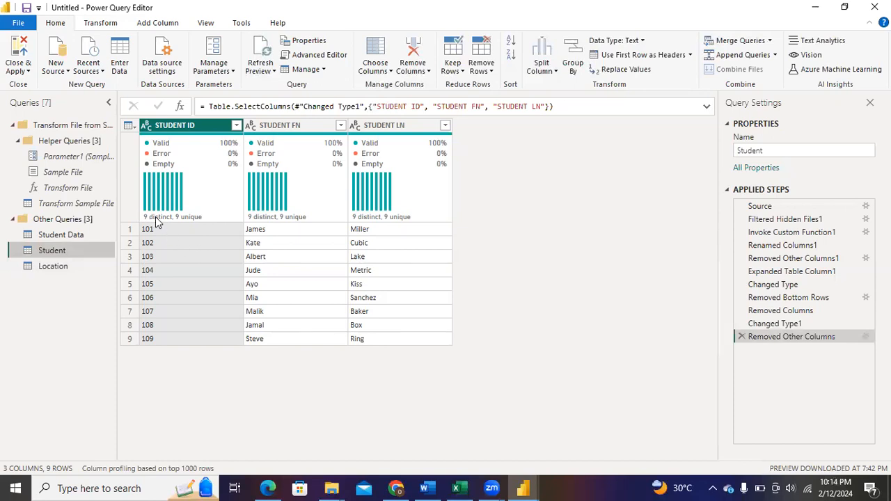
pyautogui.moveTo(162, 221)
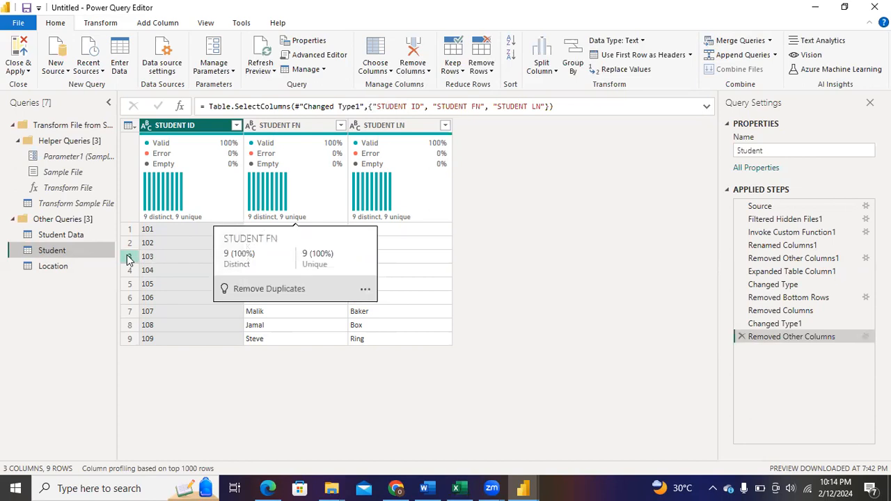
# Remove duplicate rows from the Location query based on the REGION column
pyautogui.click(90, 271)
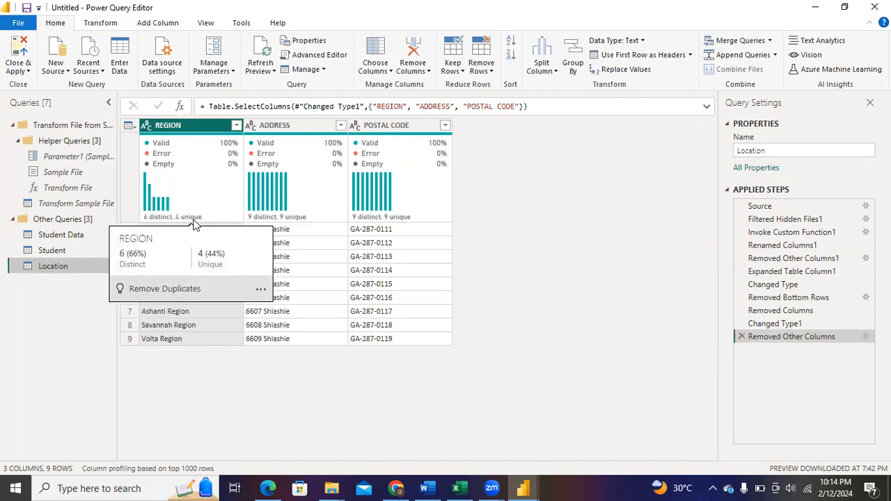
pyautogui.rightClick(205, 125)
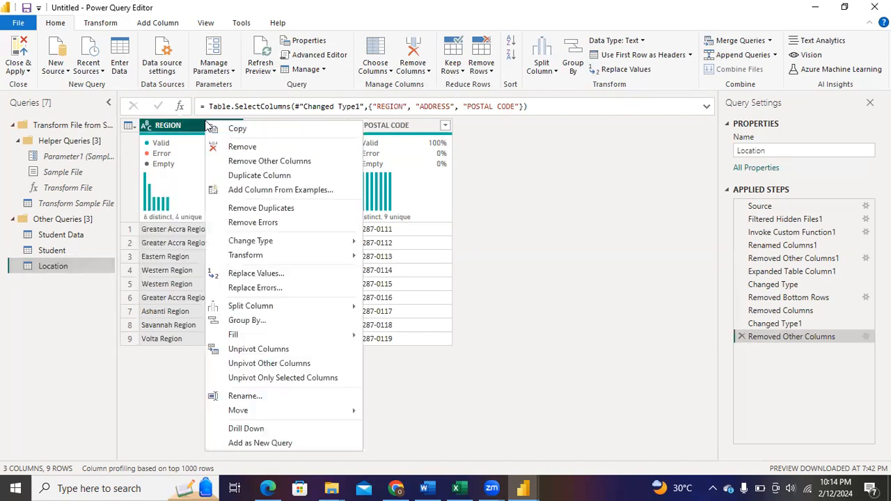
pyautogui.click(284, 218)
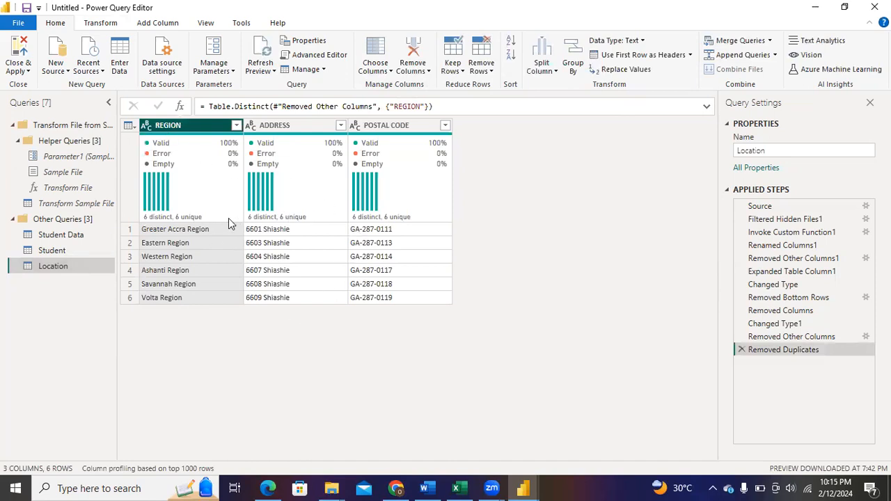
pyautogui.moveTo(223, 202)
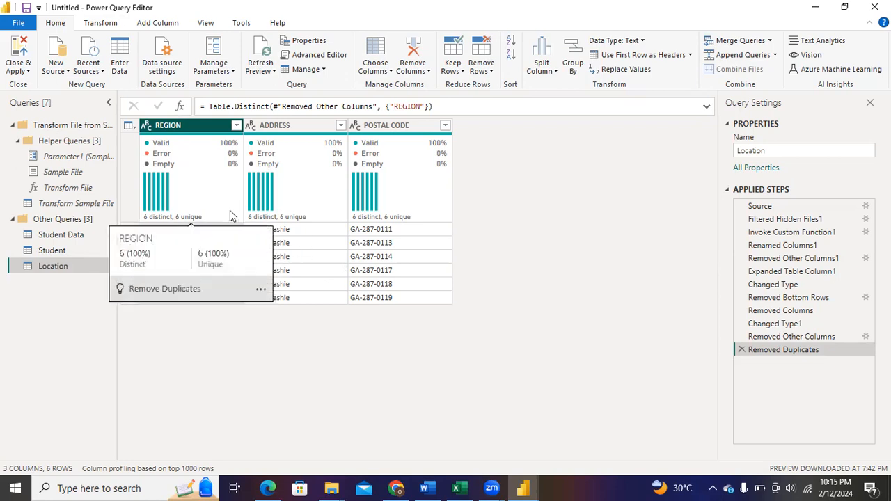
# Rename the Student Data query as Fact table
pyautogui.click(60, 235)
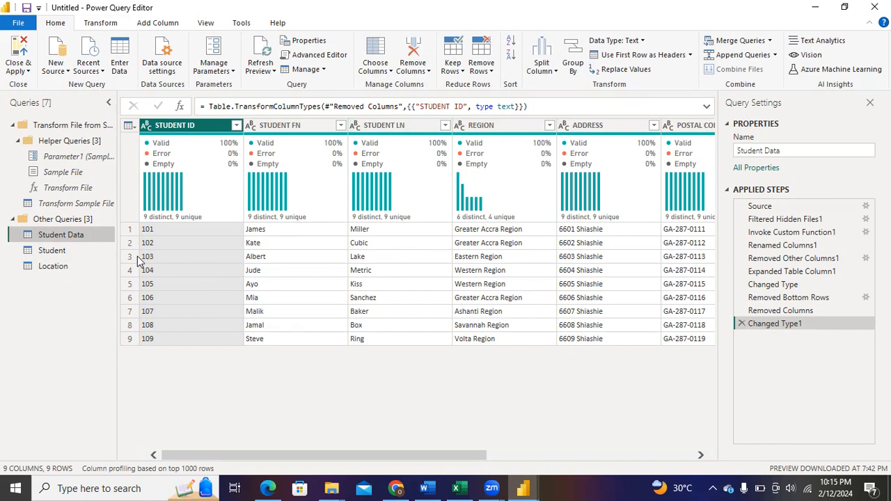
pyautogui.doubleClick(63, 234)
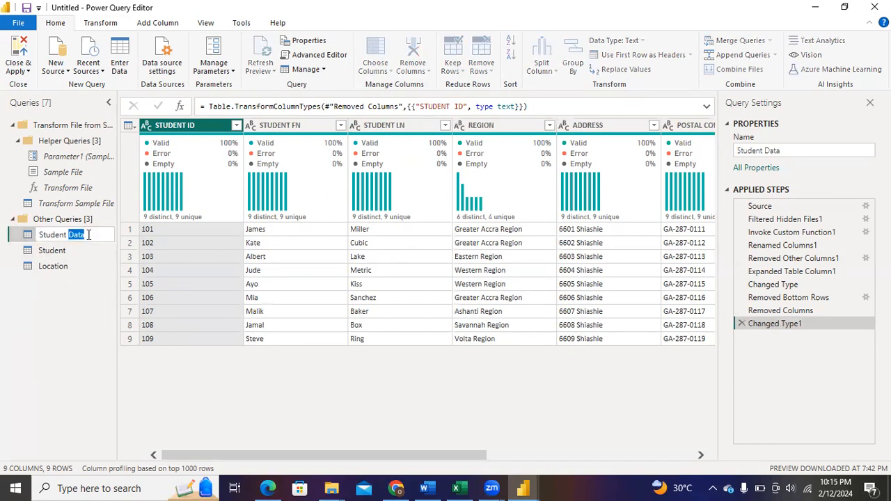
pyautogui.write('F')
pyautogui.write('act table')
pyautogui.press('Return')
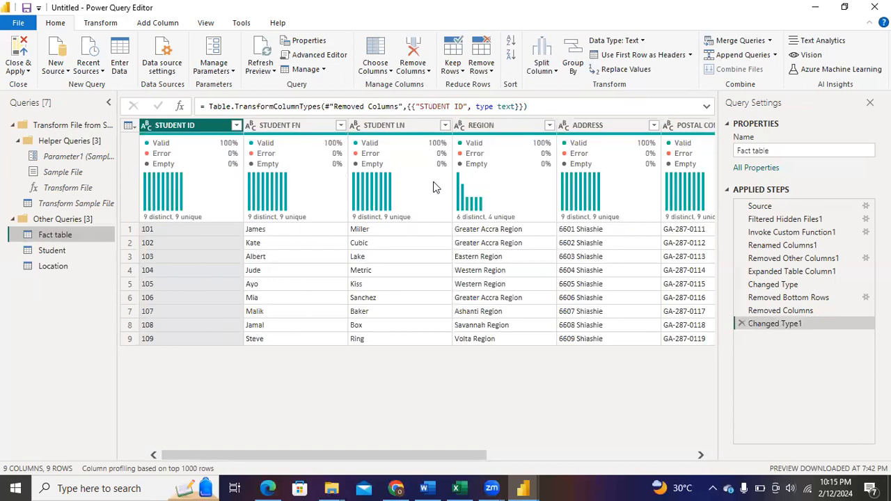
# Check the planned Fact Table columns in the Student Data workbook in Excel and return to Power Query Editor
pyautogui.moveTo(381, 216)
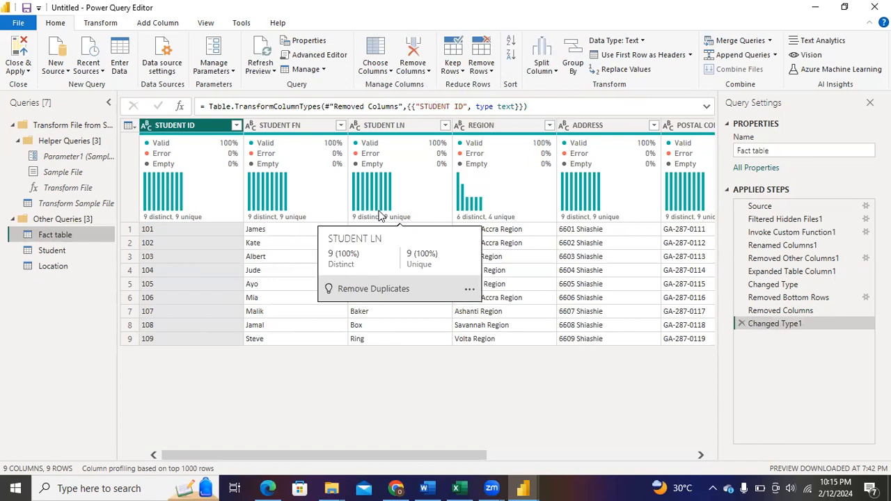
pyautogui.click(456, 488)
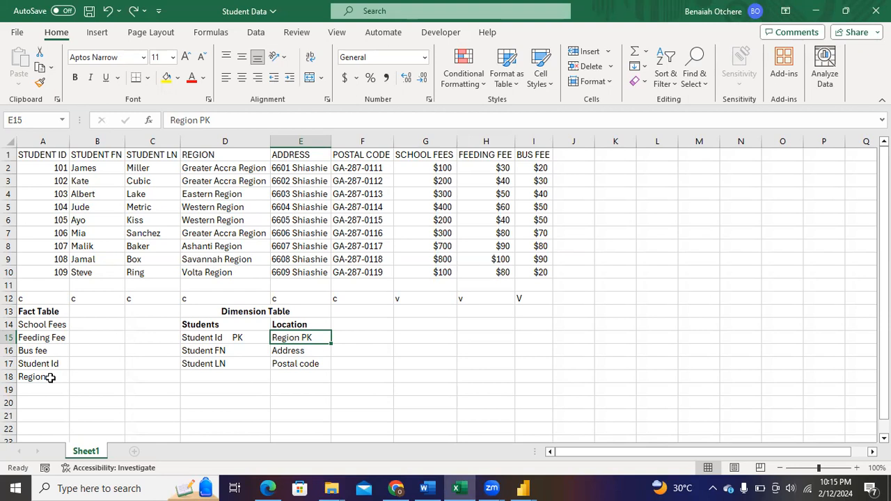
pyautogui.click(457, 487)
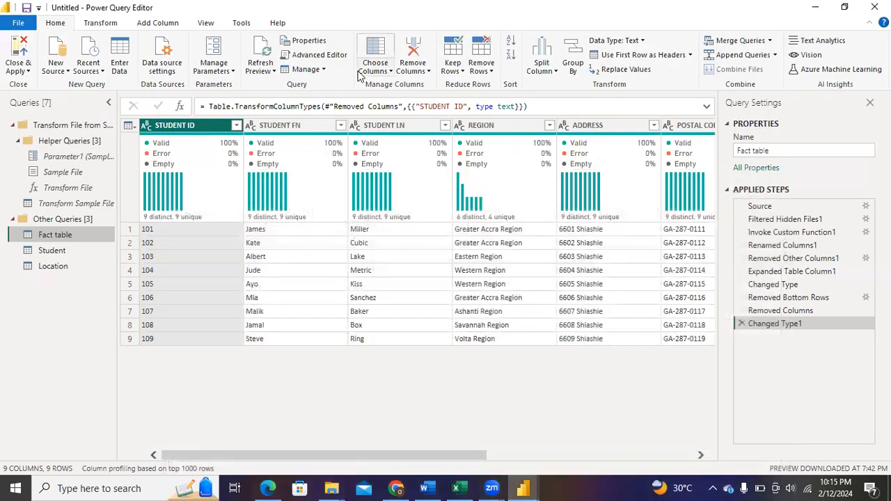
# Keep only the STUDENT ID, REGION, SCHOOL FEES, FEEDING FEE and BUS FEE columns in the Fact table query using Choose Columns
pyautogui.click(380, 72)
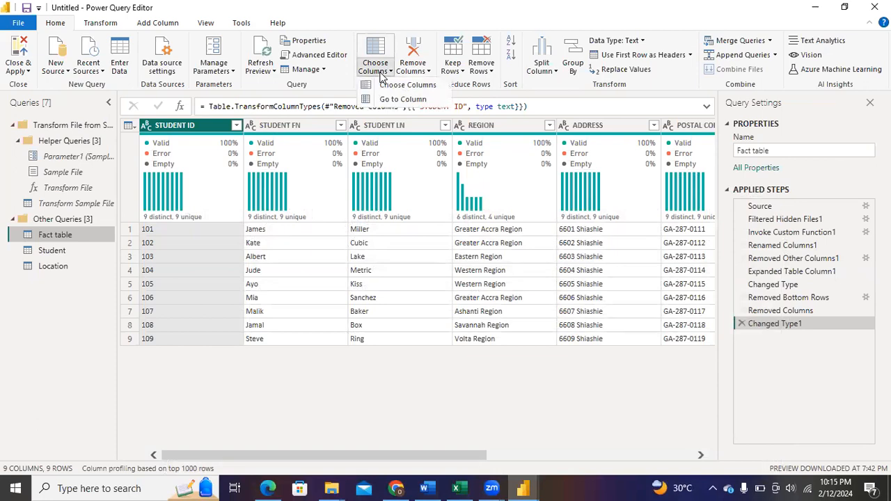
pyautogui.click(385, 84)
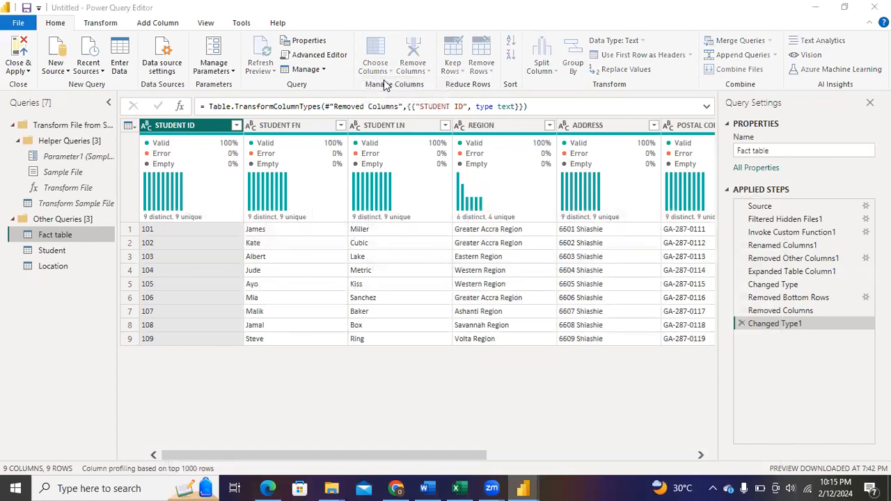
pyautogui.click(362, 124)
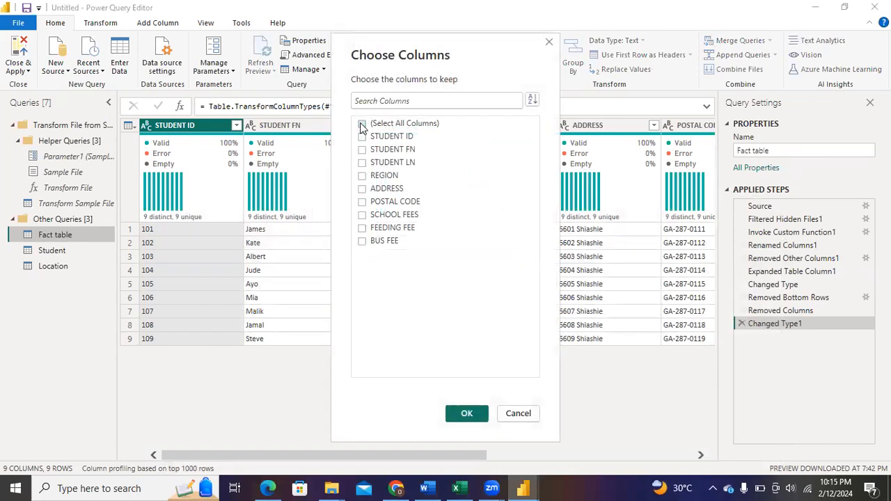
pyautogui.click(361, 137)
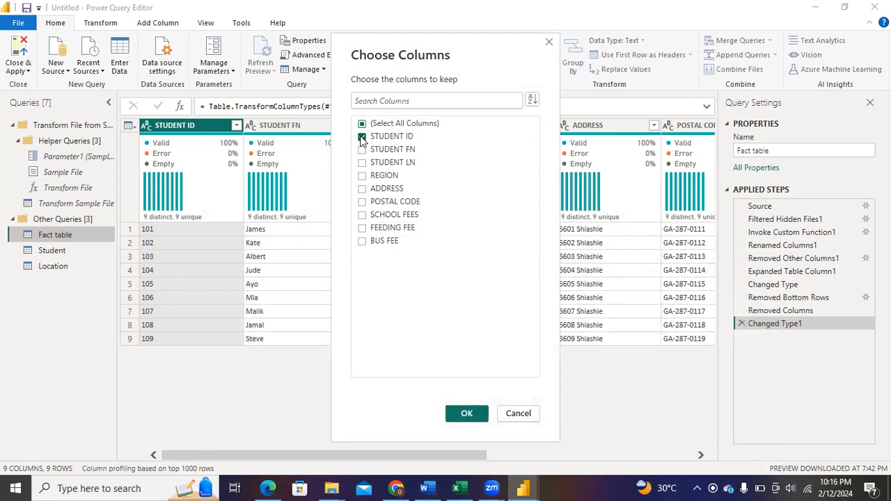
pyautogui.click(366, 177)
pyautogui.click(363, 216)
pyautogui.click(362, 241)
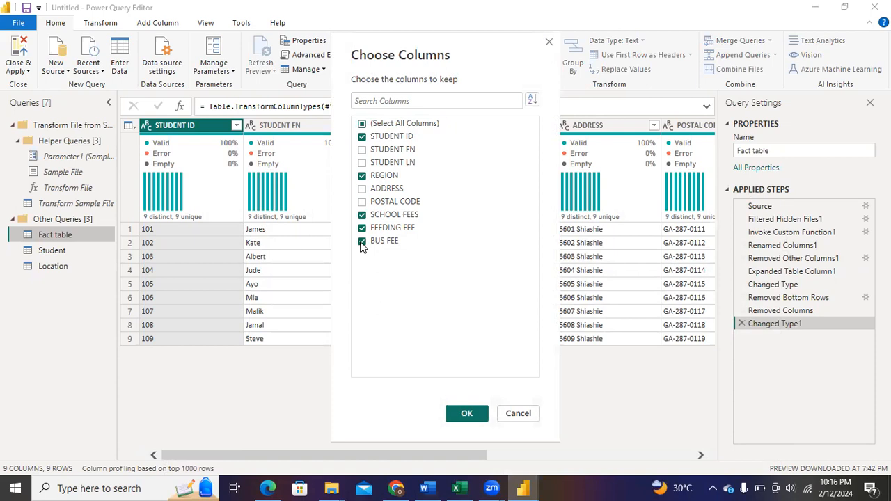
pyautogui.click(465, 414)
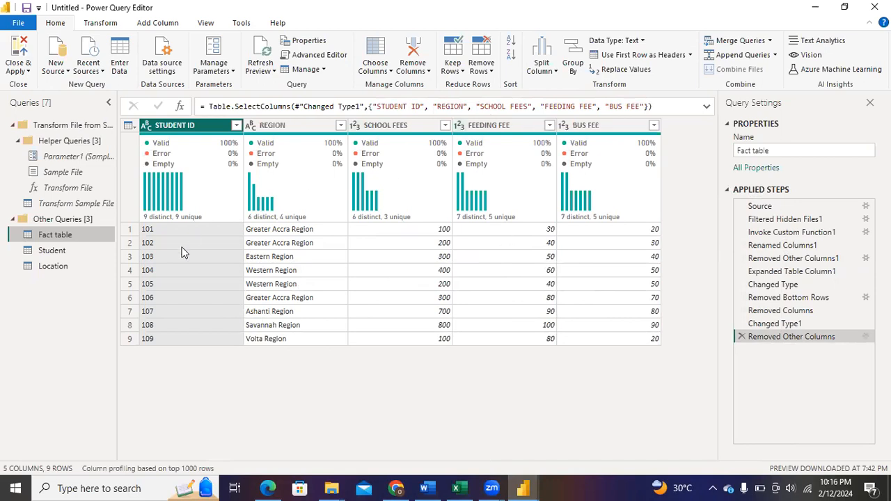
# Review the Student and Location queries, ending on the Fact table query
pyautogui.click(71, 251)
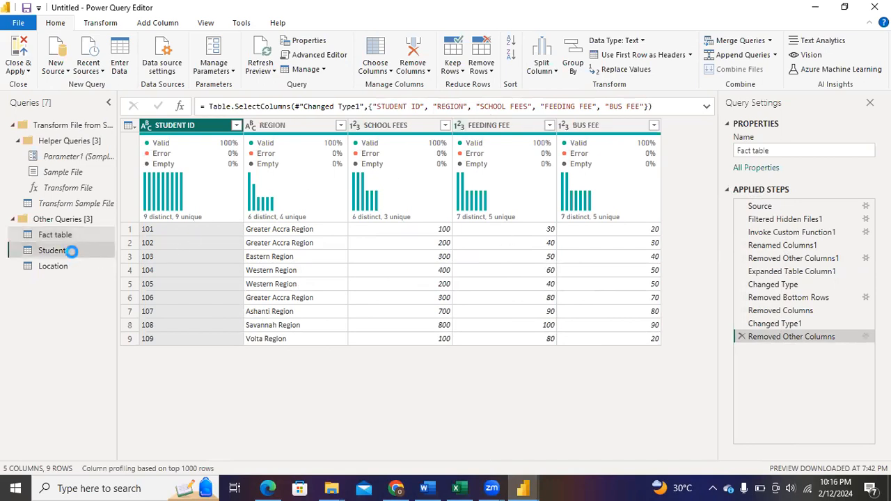
pyautogui.click(71, 263)
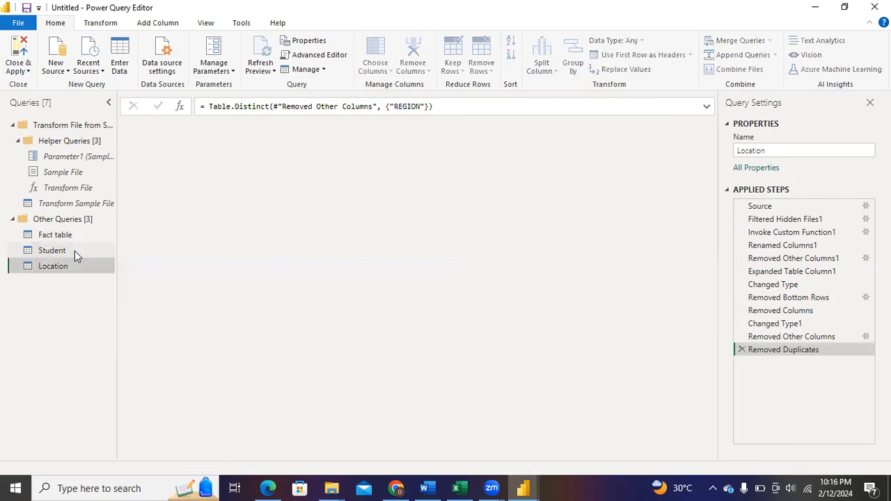
pyautogui.click(75, 250)
pyautogui.click(72, 235)
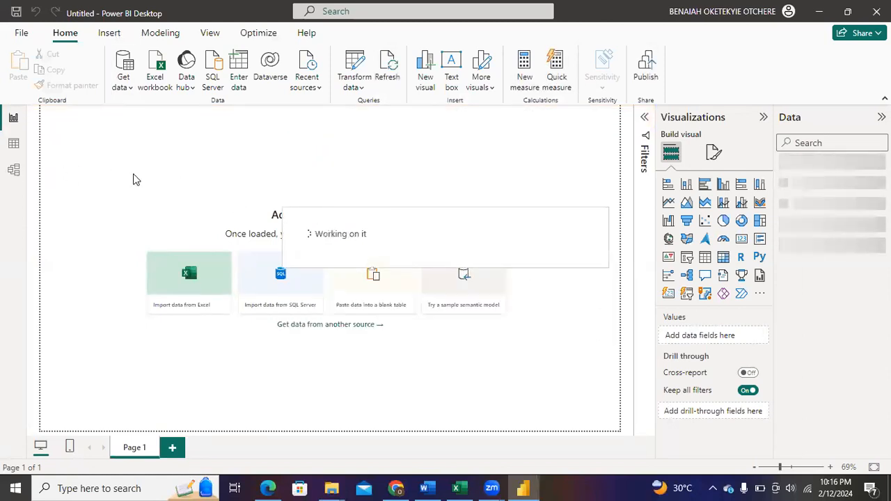
# Show the model view with the Properties and Data panes collapsed, and space the Student and Fact table cards farther apart from Location
pyautogui.click(14, 171)
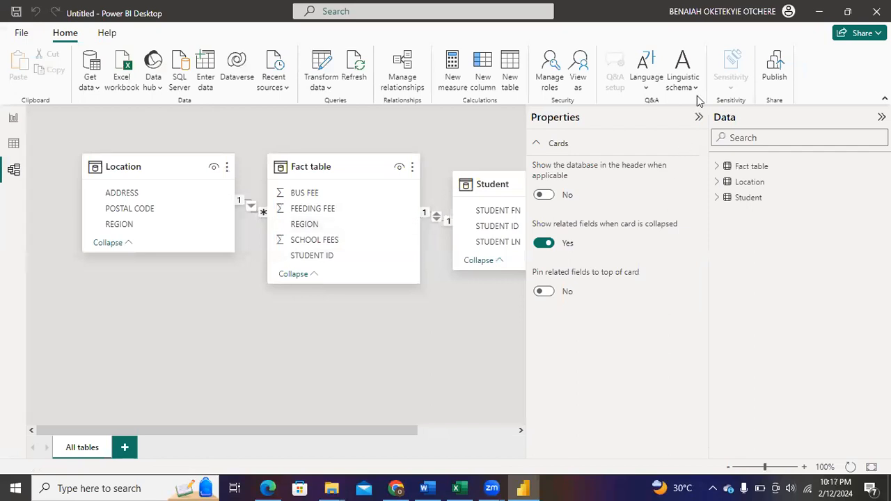
pyautogui.click(697, 118)
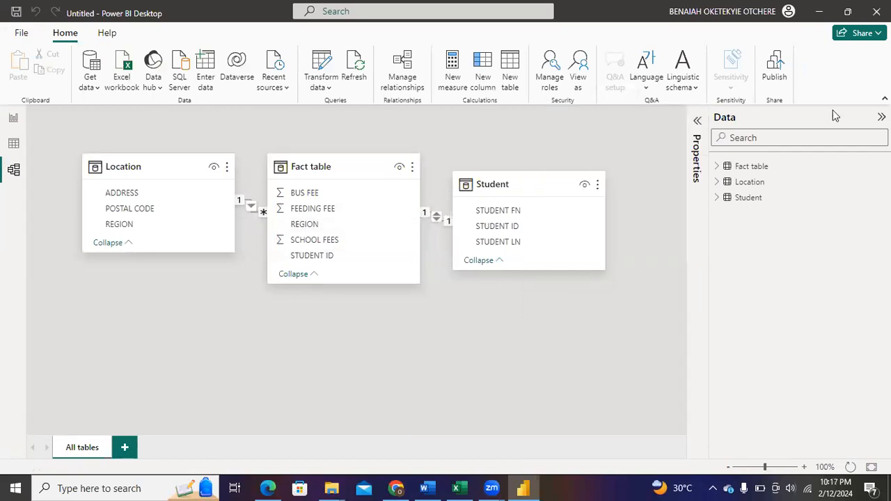
pyautogui.click(881, 117)
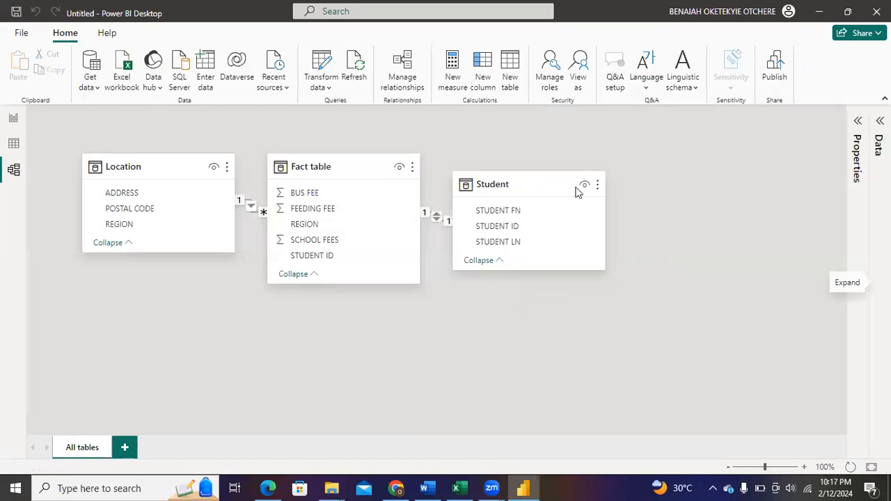
pyautogui.moveTo(542, 181); pyautogui.dragTo(696, 179)
pyautogui.moveTo(348, 163); pyautogui.dragTo(428, 162)
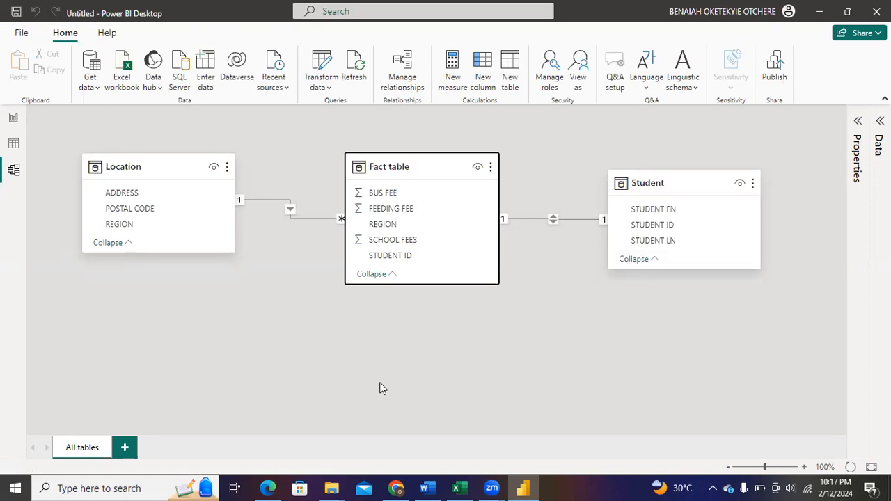
# Review the current file's Data Load options for type detection and relationships, and accept them as they are
pyautogui.click(16, 37)
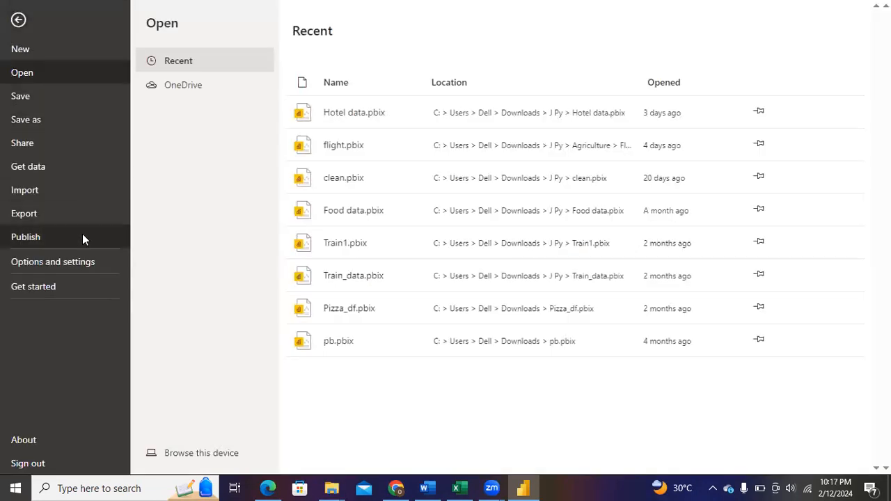
pyautogui.click(84, 263)
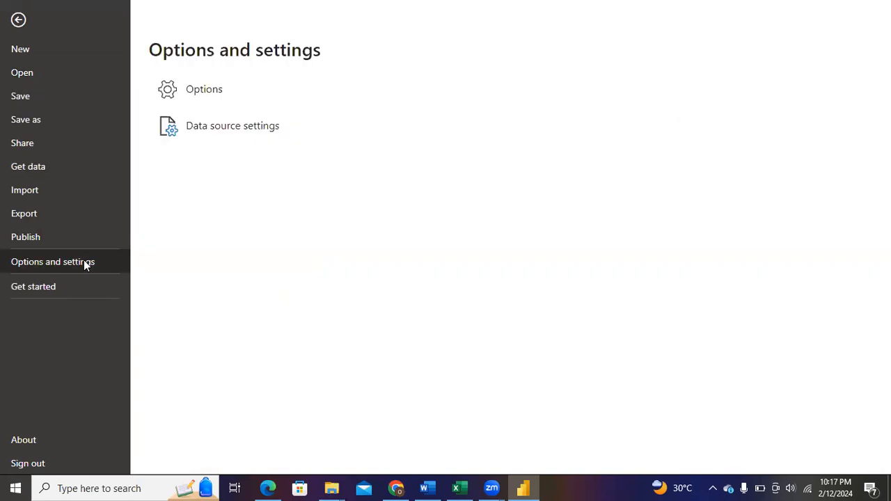
pyautogui.click(256, 97)
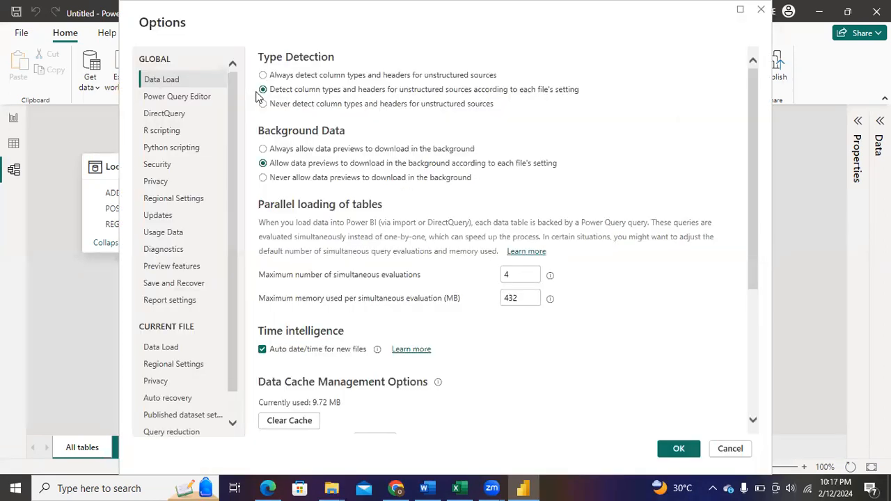
pyautogui.click(172, 347)
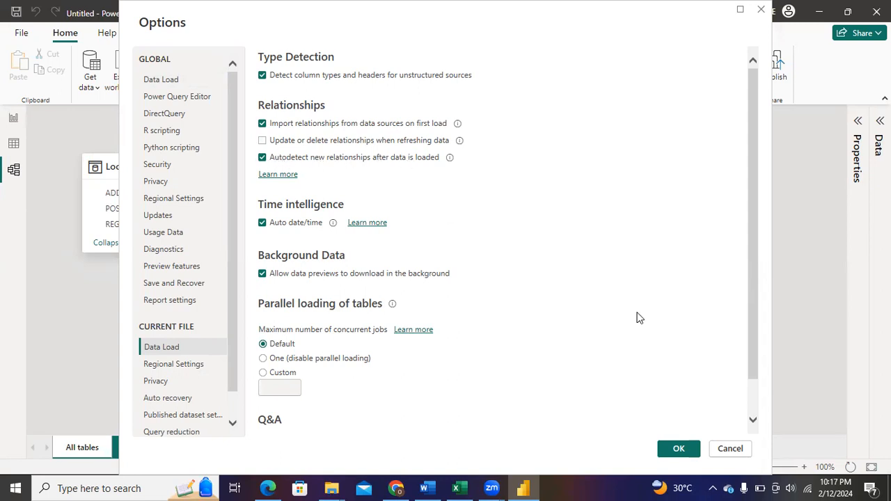
pyautogui.click(679, 448)
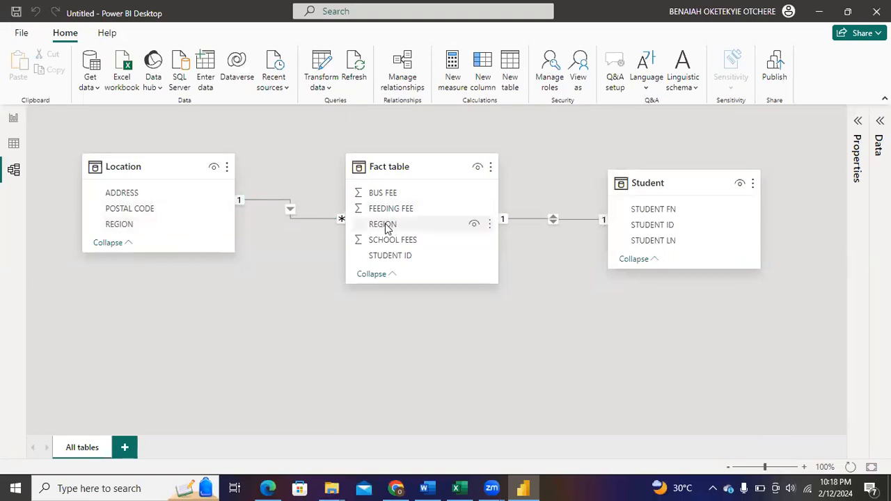
# Delete the relationship between the Fact table and Student tables and confirm the deletion
pyautogui.rightClick(570, 219)
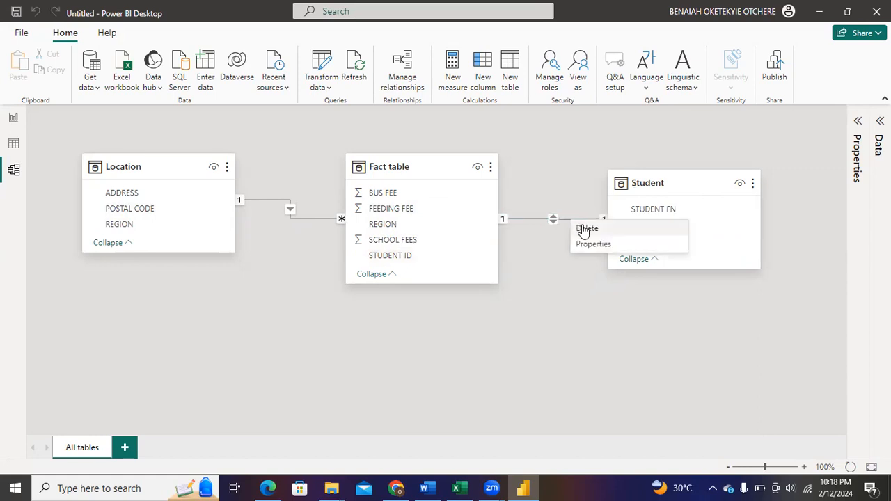
pyautogui.click(582, 226)
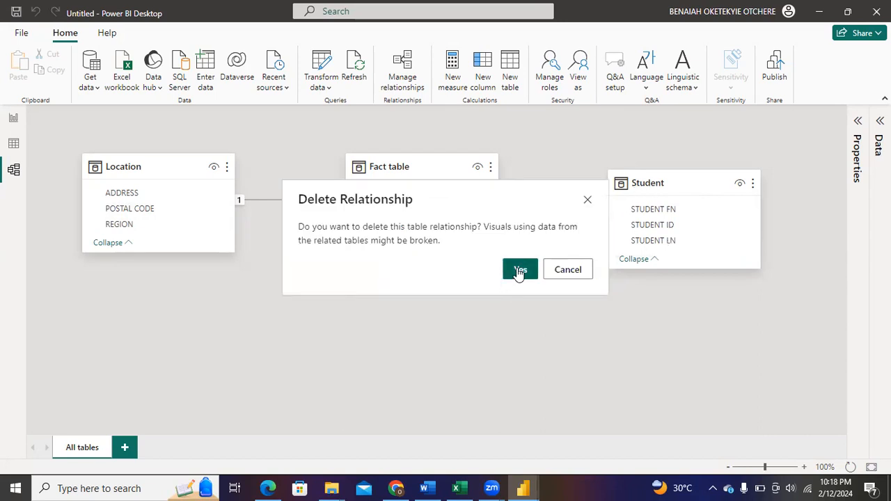
pyautogui.click(519, 270)
# Align the Student card roughly level with the Fact table card, and relate Student's STUDENT ID to STUDENT ID in the Fact table
pyautogui.click(684, 176)
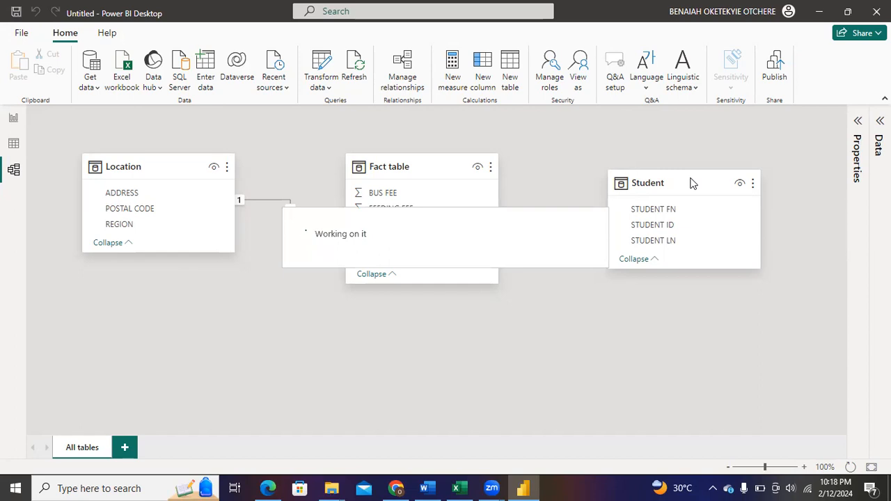
pyautogui.moveTo(693, 183); pyautogui.dragTo(708, 168)
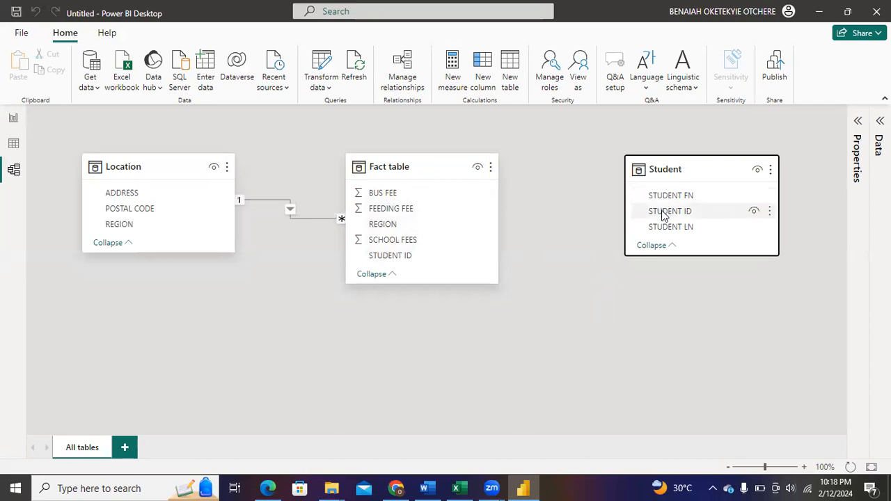
pyautogui.moveTo(663, 216); pyautogui.dragTo(391, 261)
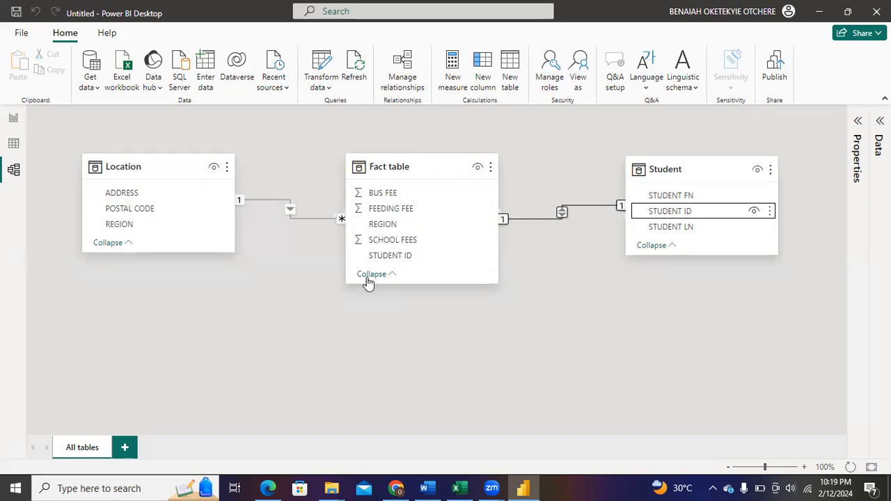
# Review the Star Schema and Snowflake Schema sections of the DATA MODELLING document in Word, and return to the Power BI model view
pyautogui.click(426, 488)
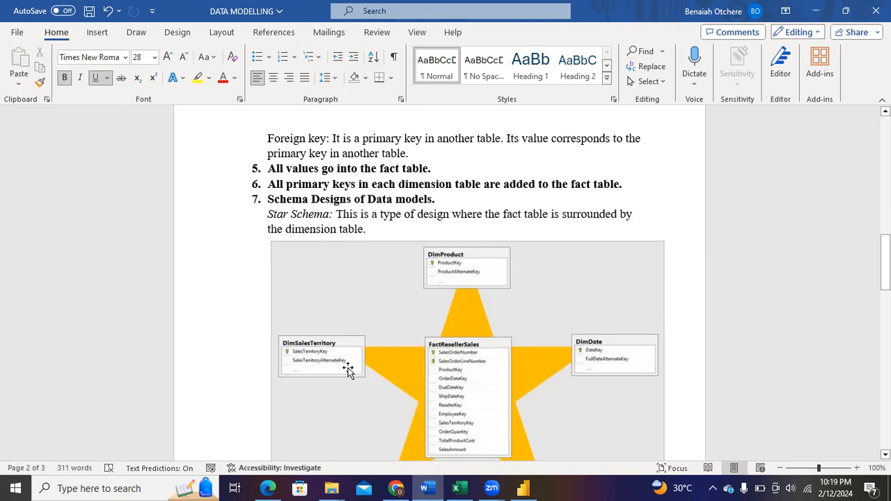
pyautogui.moveTo(884, 263)
pyautogui.mouseDown()
pyautogui.moveTo(884, 287)
pyautogui.moveTo(885, 277)
pyautogui.mouseUp()
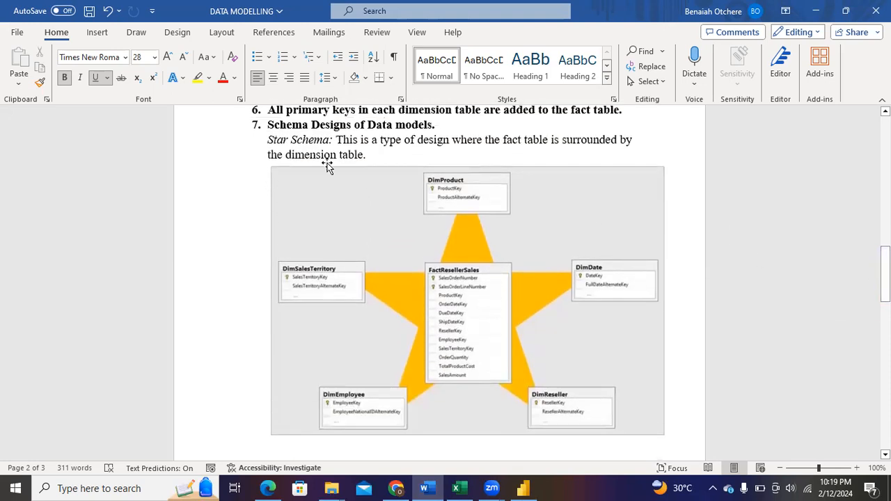
pyautogui.moveTo(885, 277); pyautogui.dragTo(885, 343)
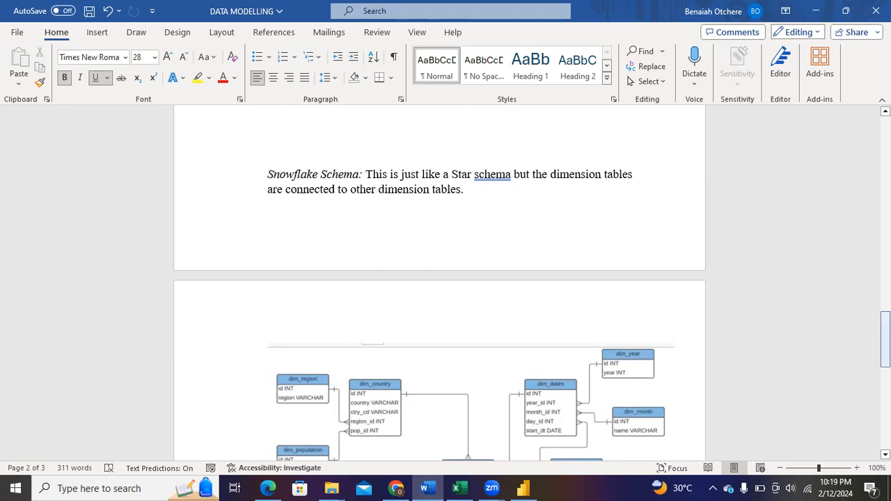
pyautogui.click(523, 488)
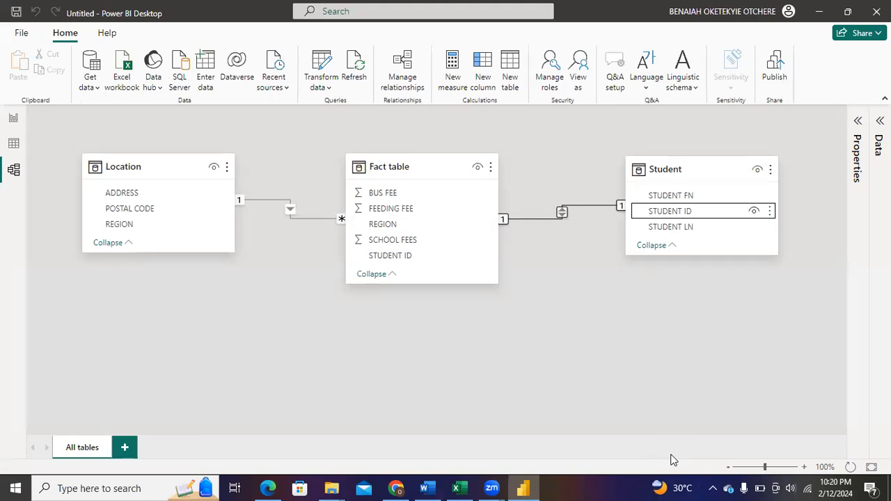
pyautogui.click(818, 324)
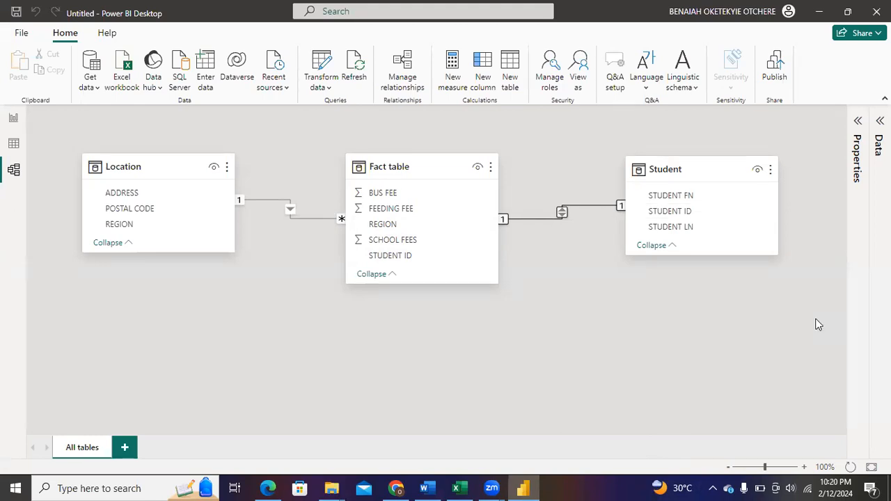